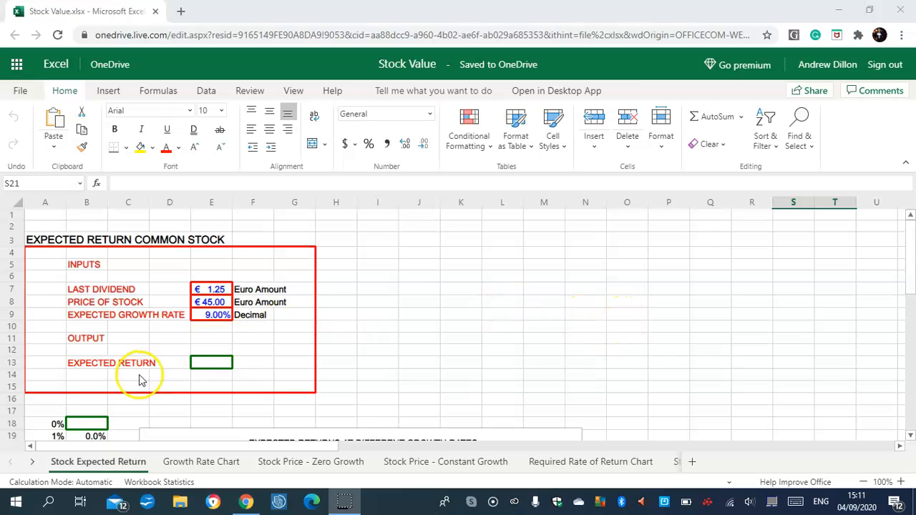
pyautogui.click(214, 290)
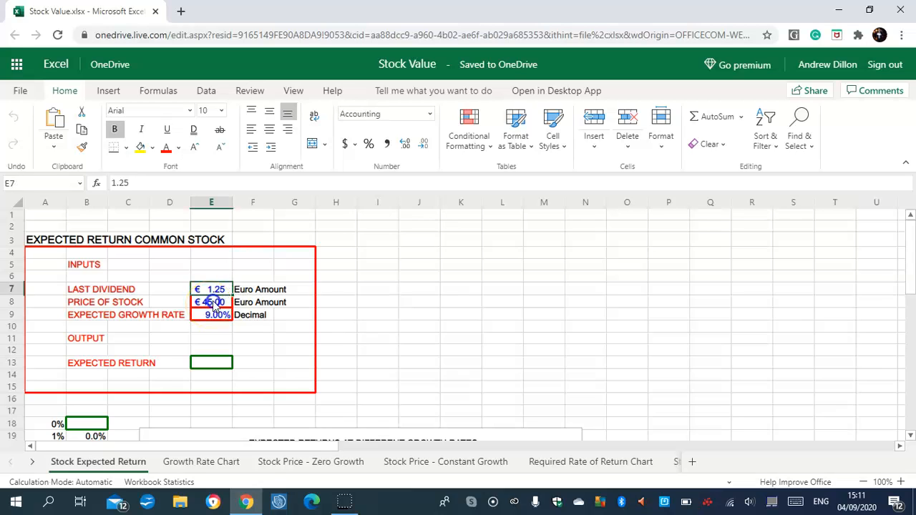
pyautogui.click(214, 302)
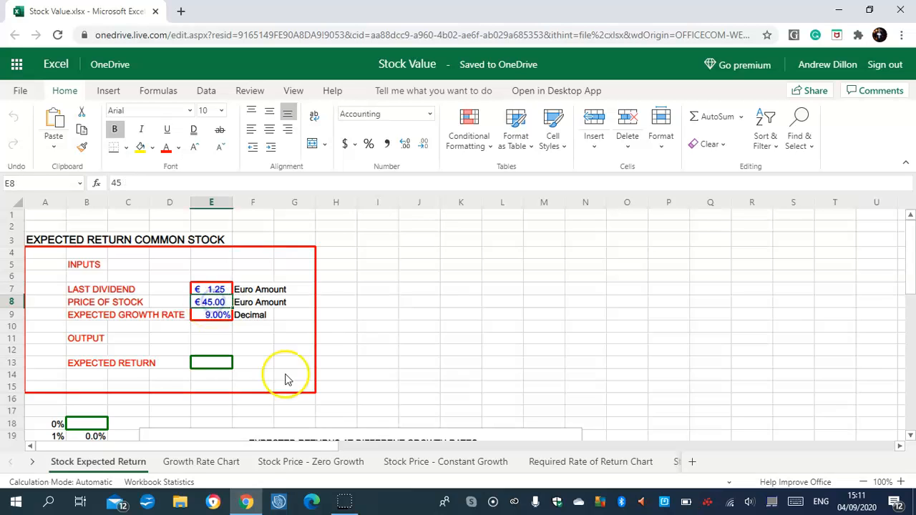
pyautogui.click(217, 318)
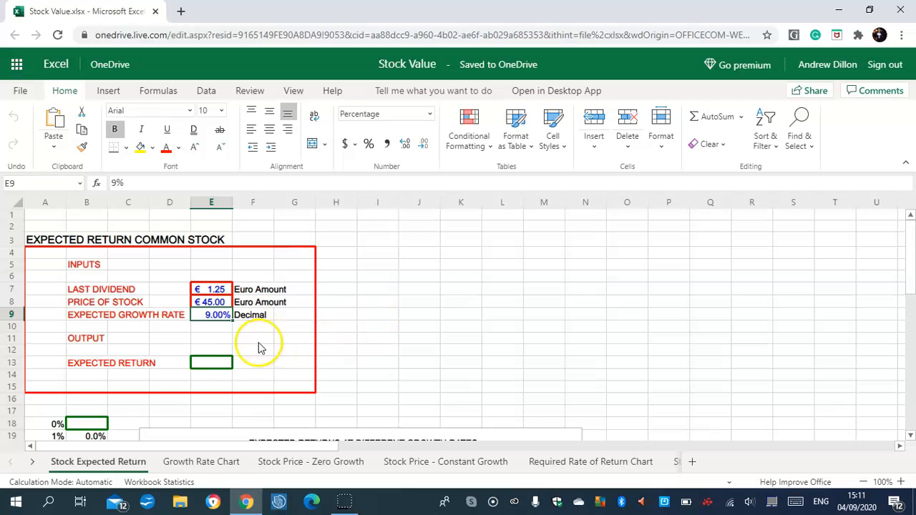
# Step: Calculate the expected return in cell E13 with the formula =($E$7/$E$8)+$E$9
pyautogui.click(219, 360)
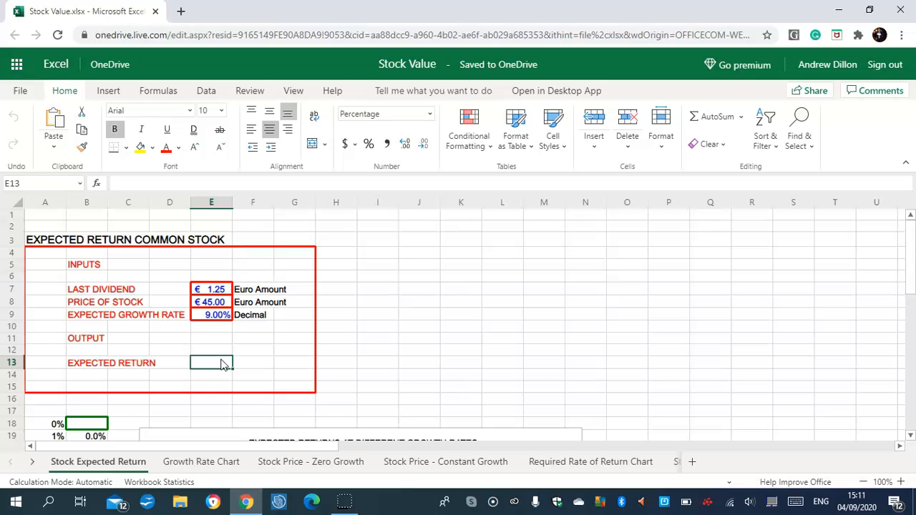
pyautogui.write('=(')
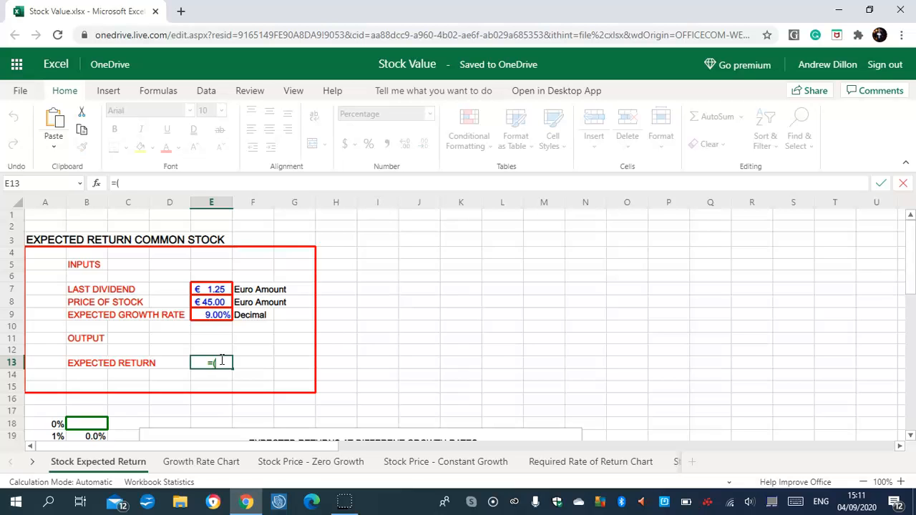
pyautogui.write('$')
pyautogui.press('capslock')
pyautogui.write('E')
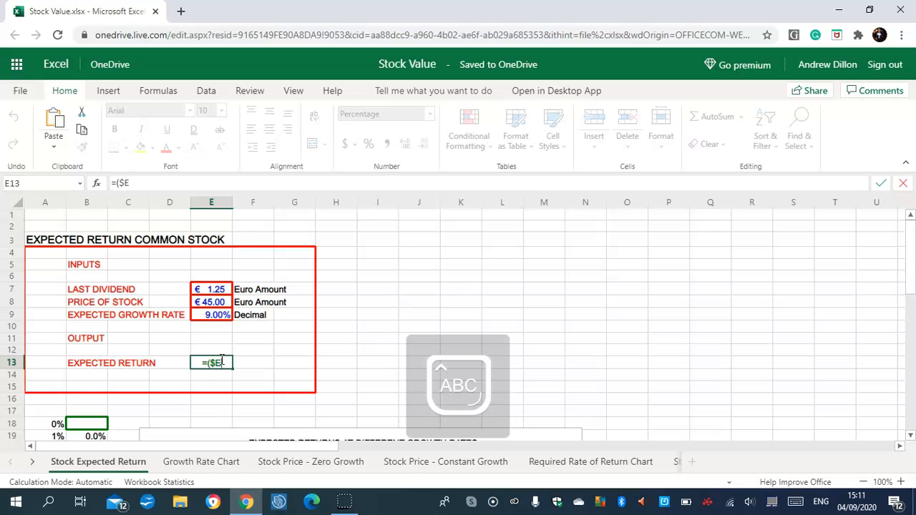
pyautogui.write('$')
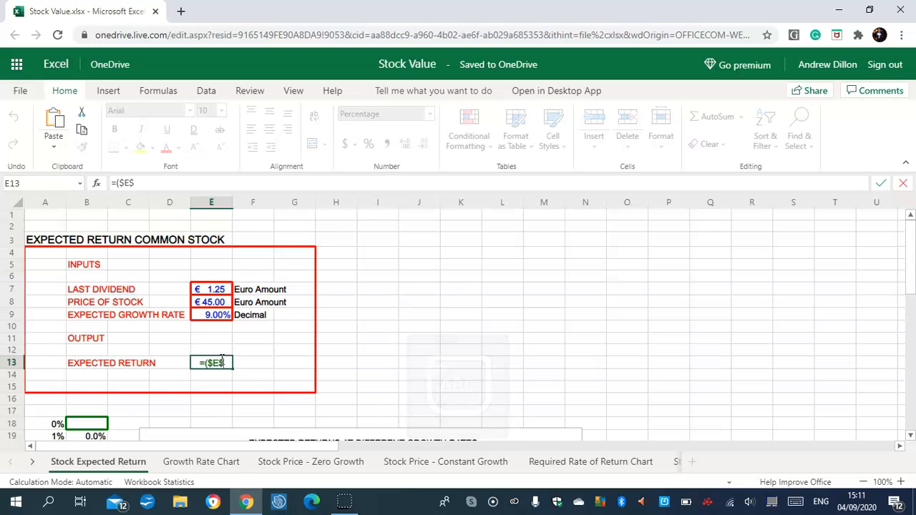
pyautogui.write('7/')
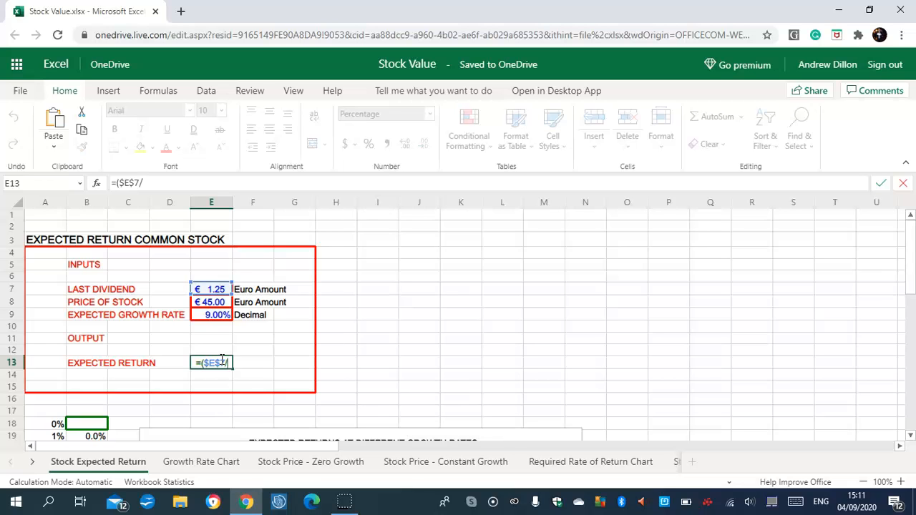
pyautogui.write('$E$')
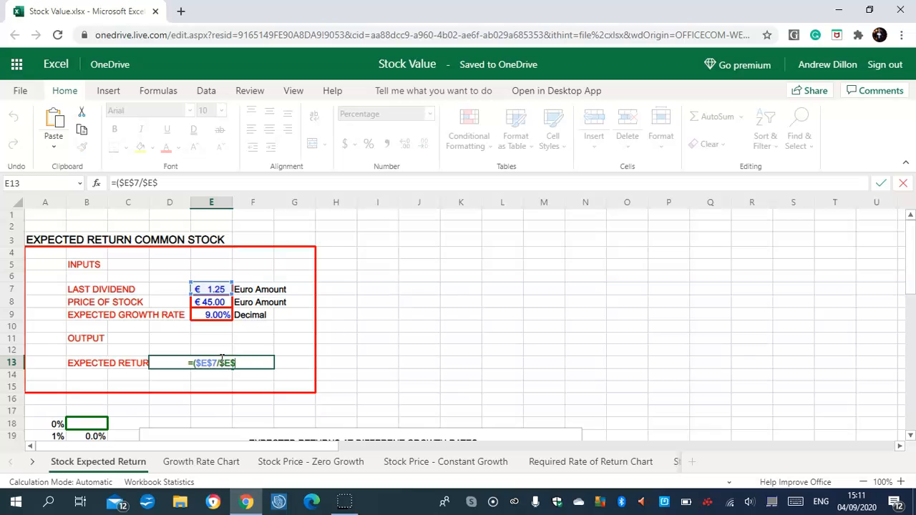
pyautogui.write('8)')
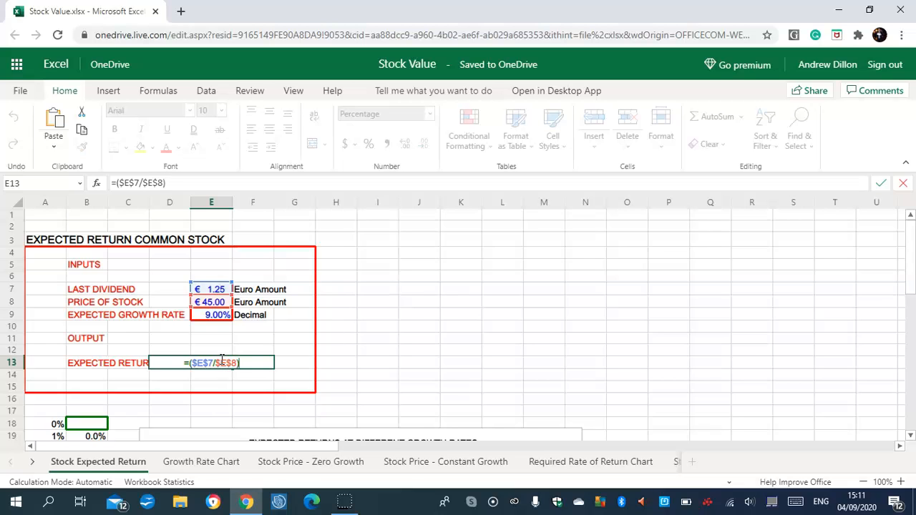
pyautogui.write('+')
pyautogui.write('$E$')
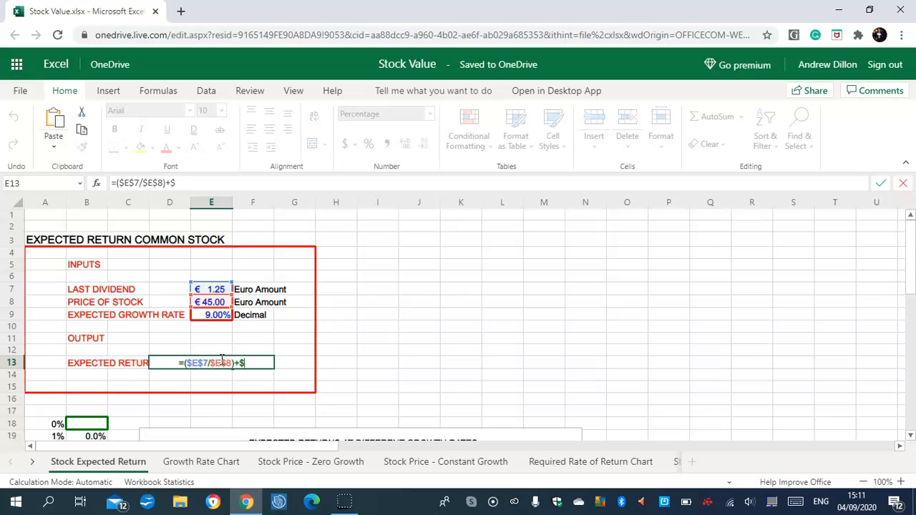
pyautogui.write('9')
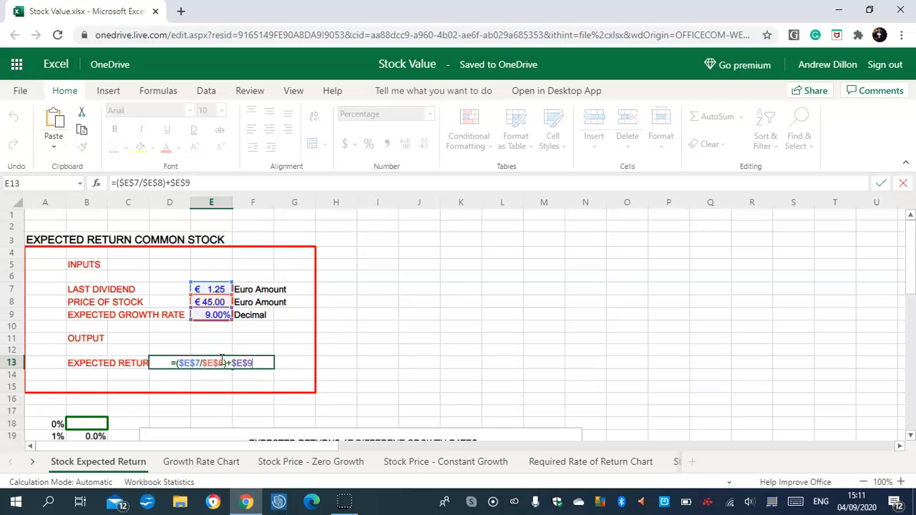
pyautogui.press('Return')
pyautogui.click(215, 367)
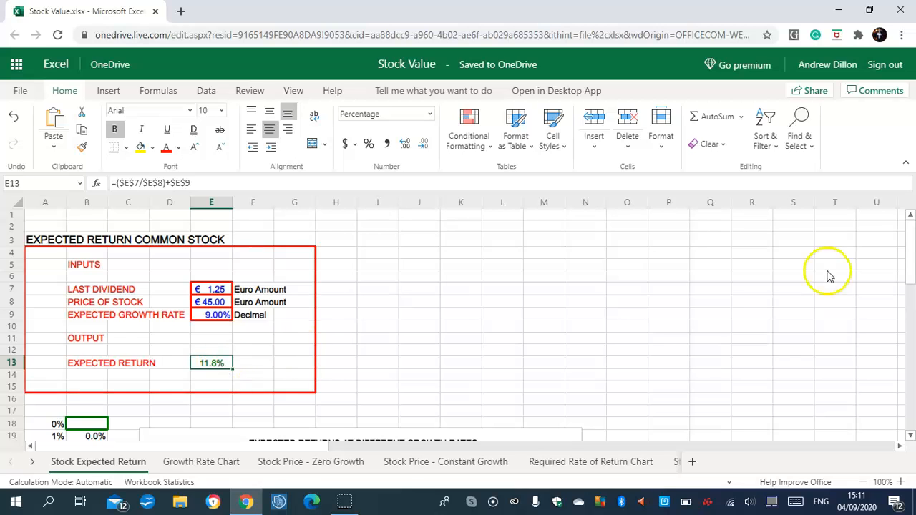
# Step: Enter the formula =($E$7/$E$8)+$E$9 in cell B18, heading the data table beside the 0% growth rate
pyautogui.scroll(-1, 909, 228)
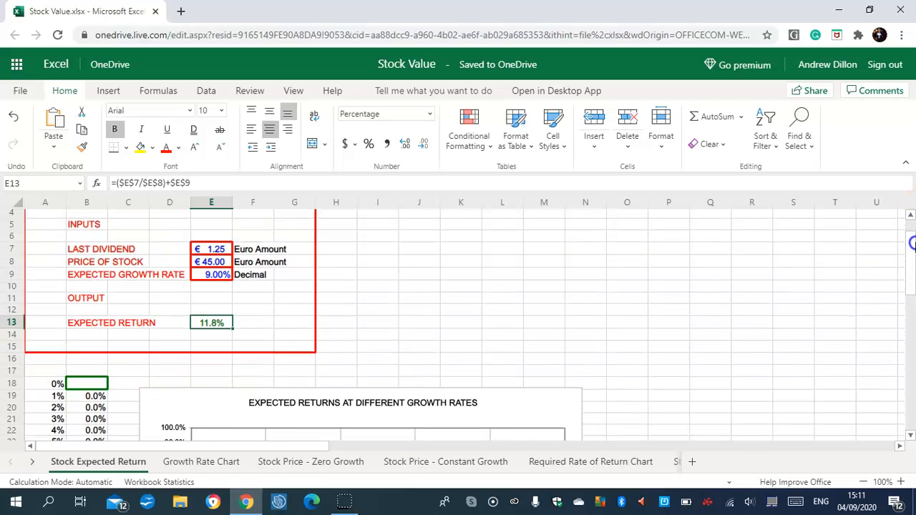
pyautogui.click(84, 388)
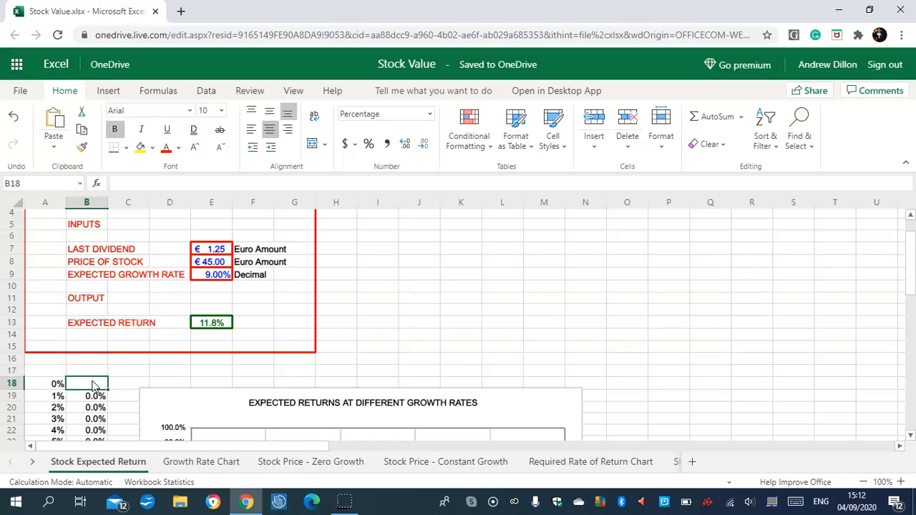
pyautogui.write('=(')
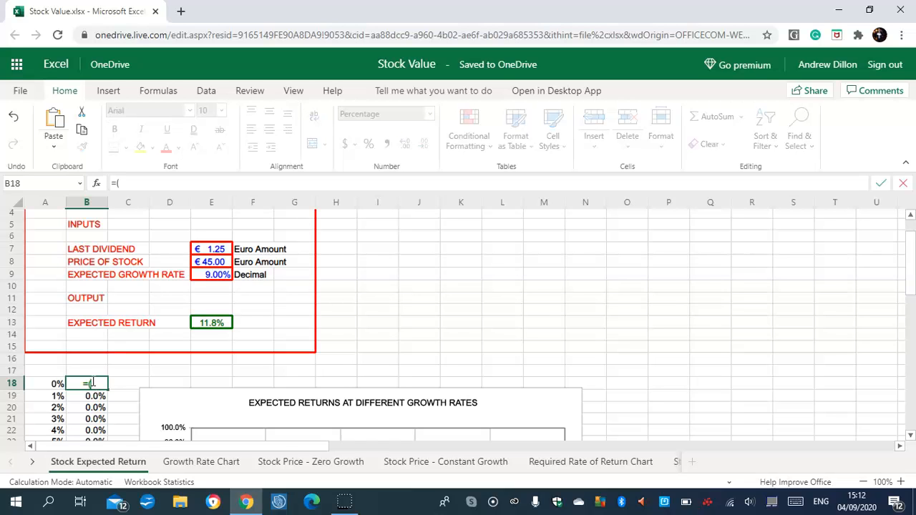
pyautogui.write('$E$7/')
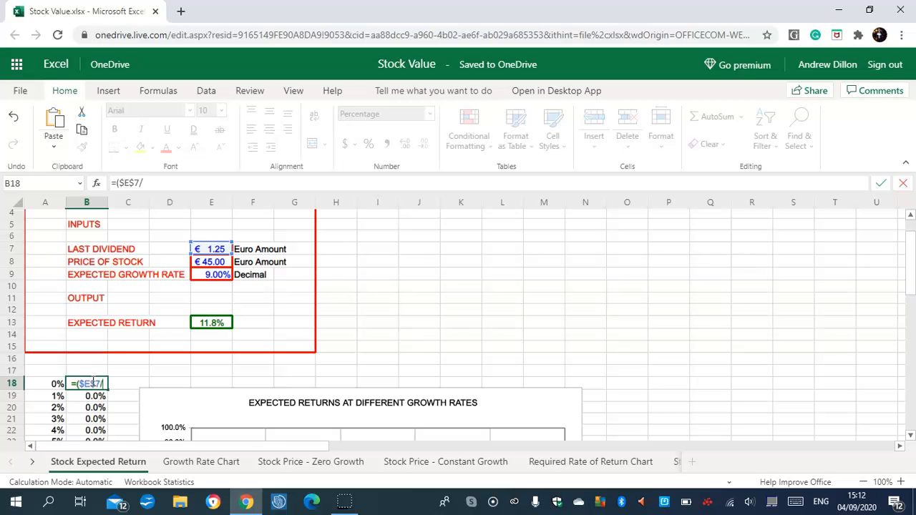
pyautogui.write('$E$')
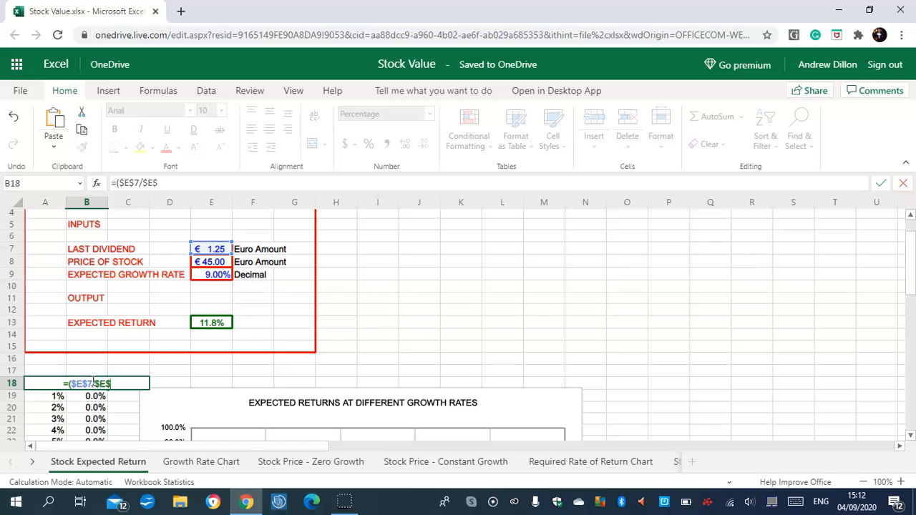
pyautogui.write('8)+')
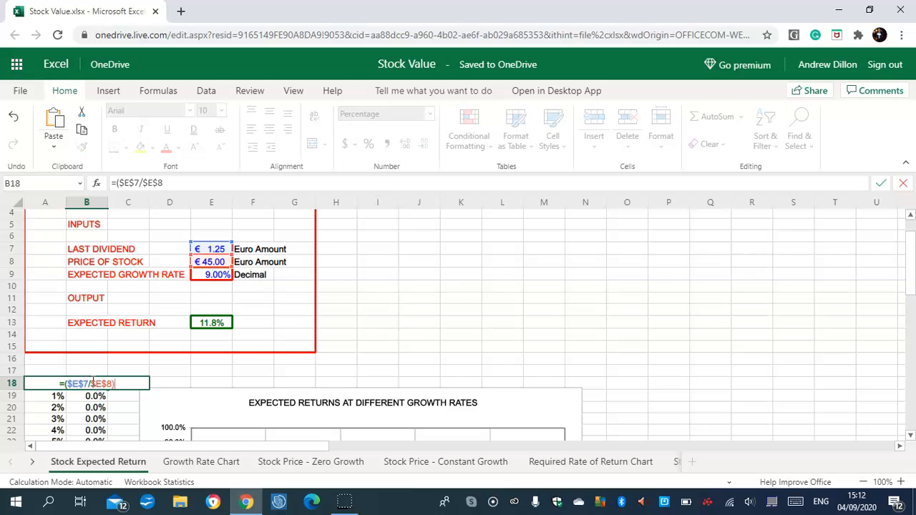
pyautogui.write('$E$')
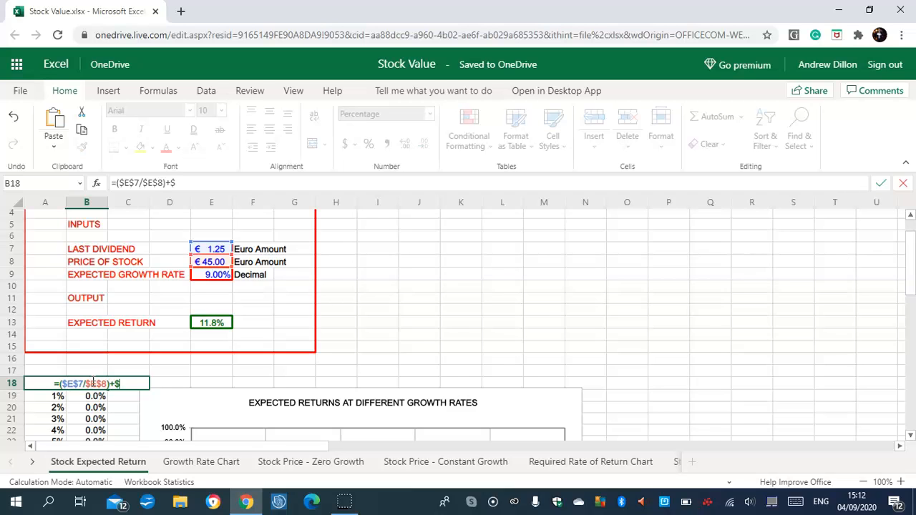
pyautogui.write('9')
pyautogui.press('Return')
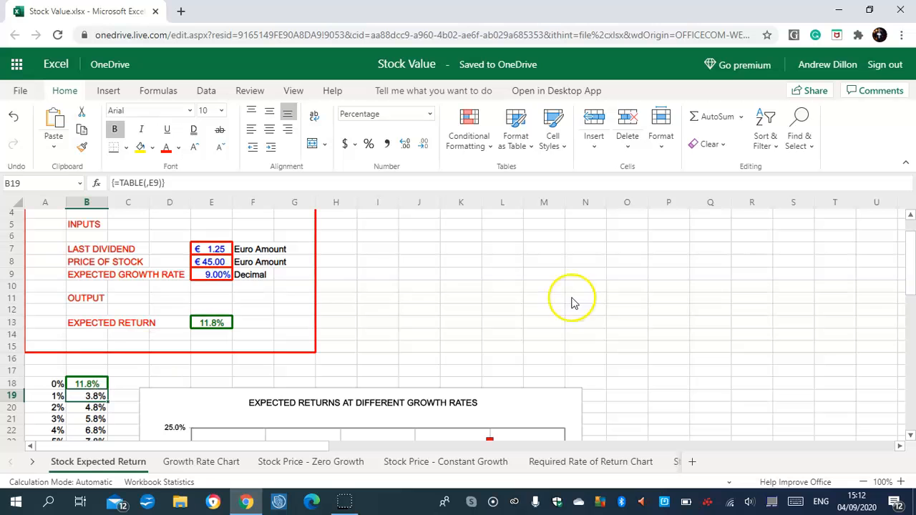
# Step: Copy the chart of expected returns at different growth rates on the Stock Expected Return sheet
pyautogui.moveTo(905, 256); pyautogui.dragTo(910, 305)
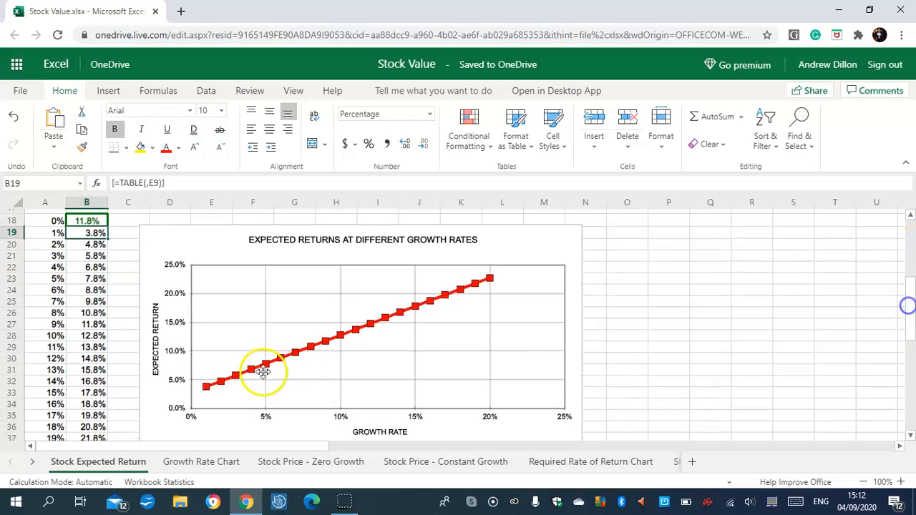
pyautogui.click(294, 343)
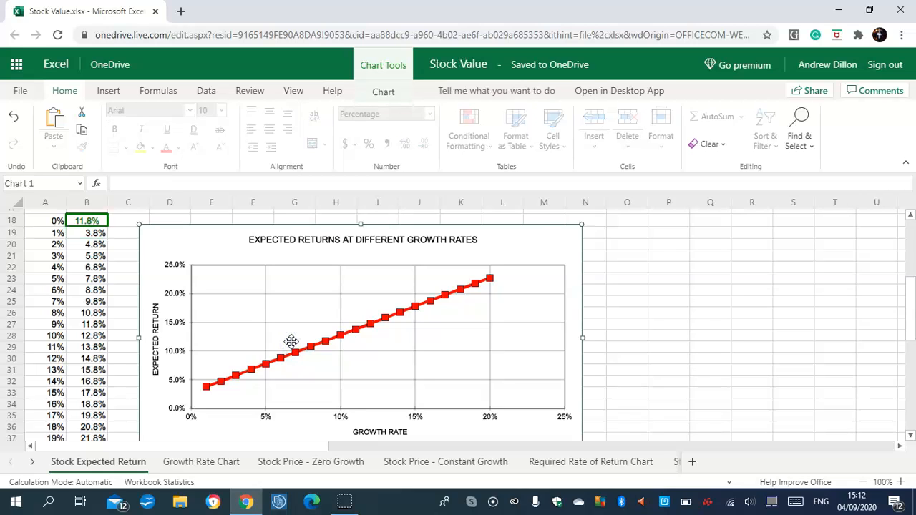
pyautogui.rightClick(298, 326)
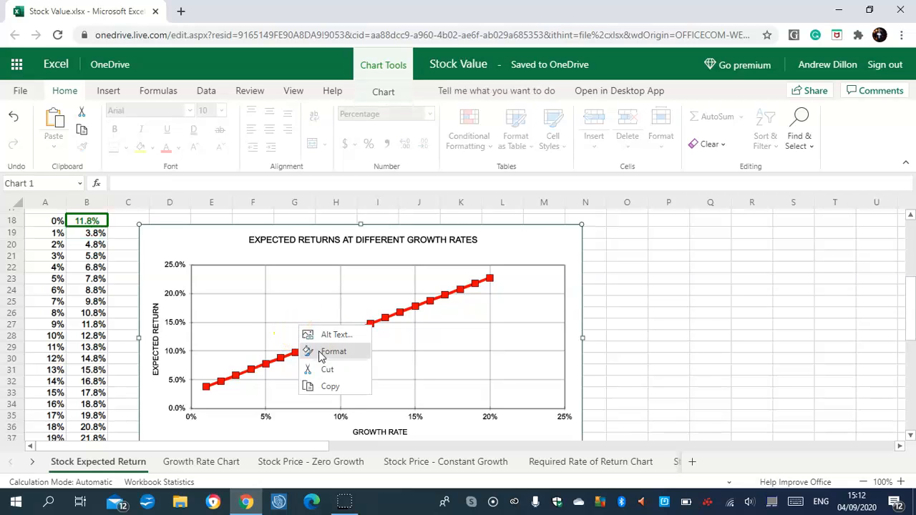
# Step: Switch to the Growth Rate Chart sheet and hide its gridlines
pyautogui.click(179, 466)
pyautogui.click(189, 465)
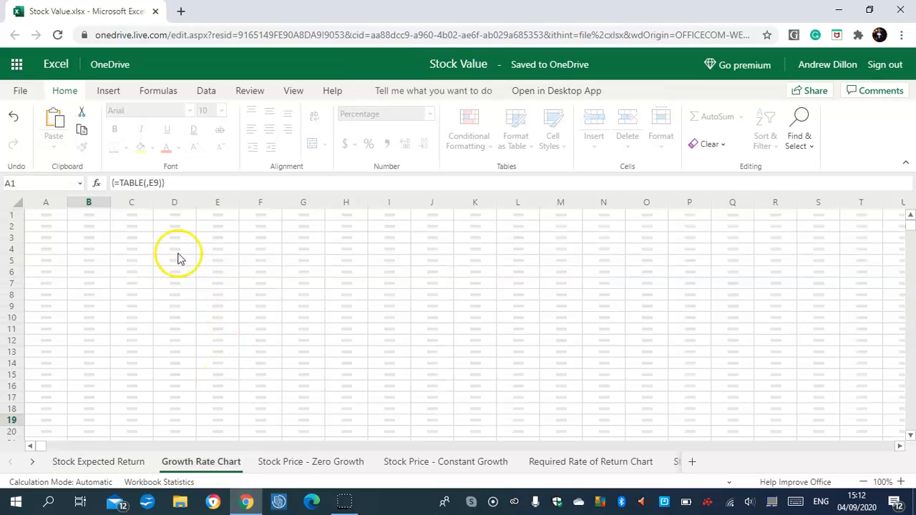
pyautogui.click(247, 94)
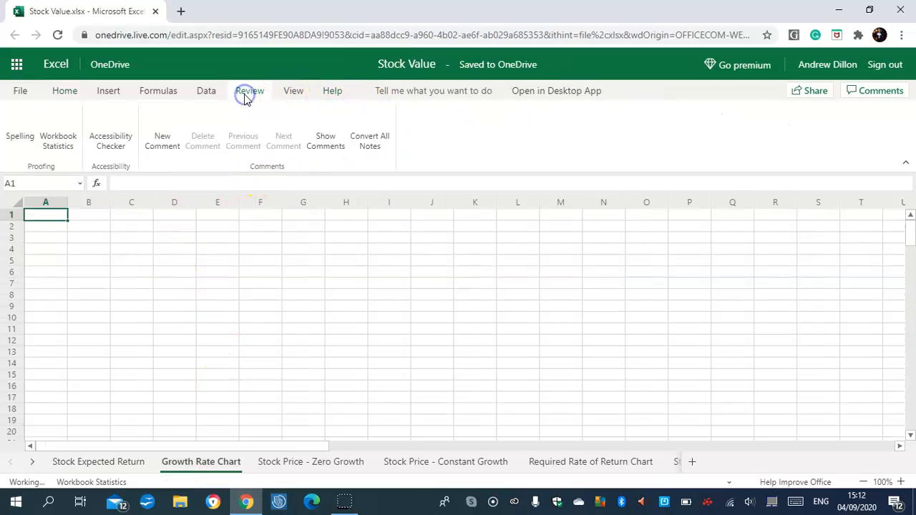
pyautogui.click(294, 91)
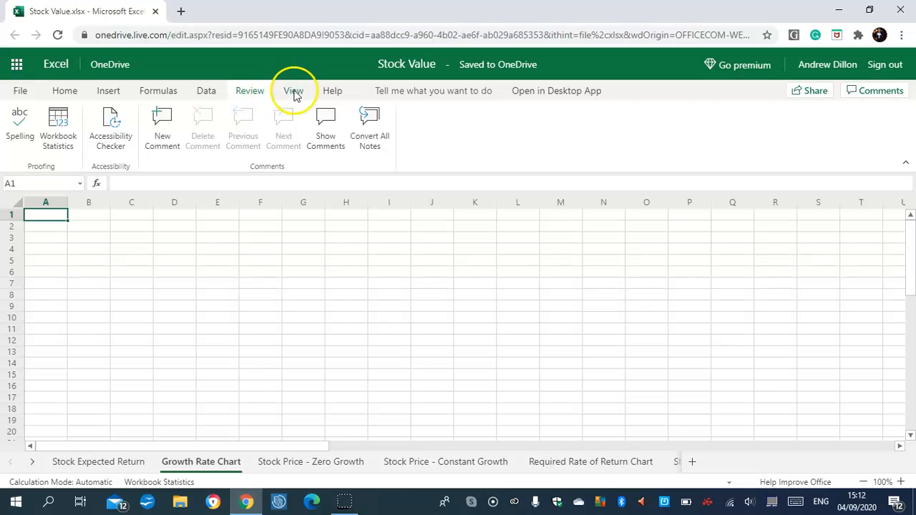
pyautogui.click(317, 144)
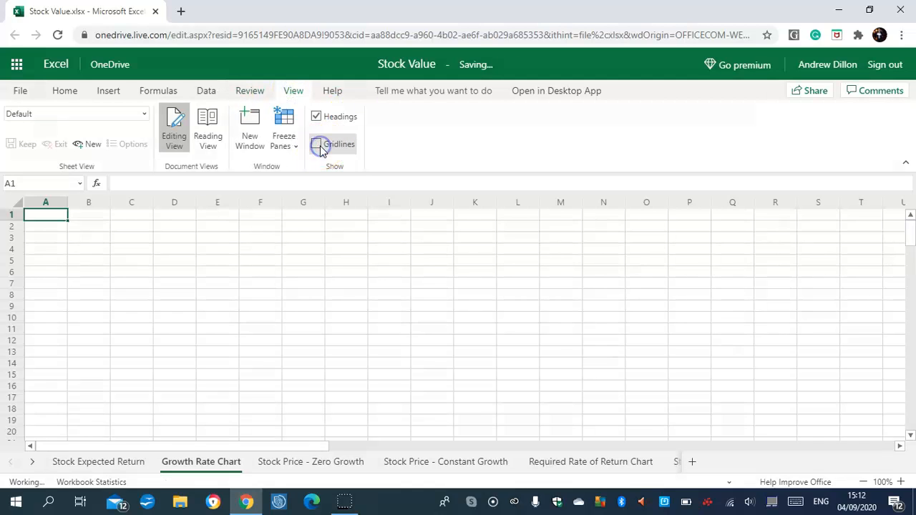
# Step: Paste the copied chart into the Growth Rate Chart sheet, starting at cell A1, and widen it to column L
pyautogui.rightClick(172, 307)
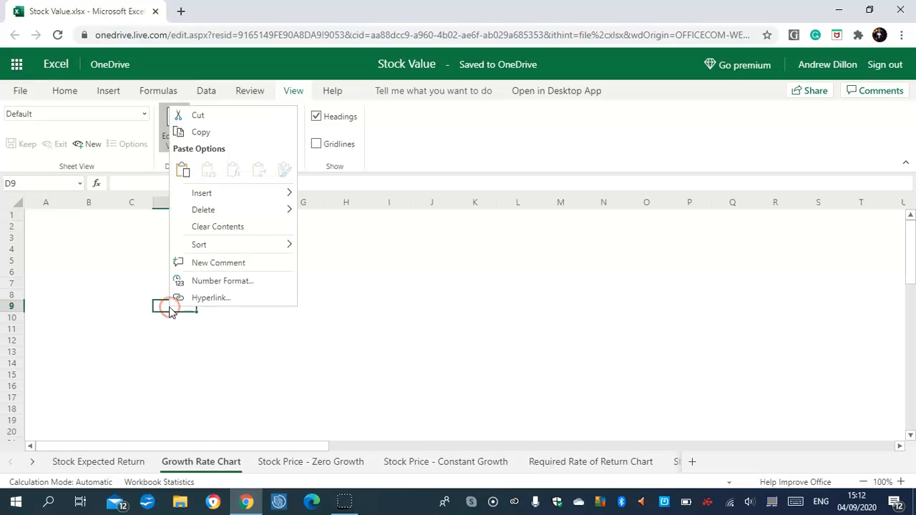
pyautogui.click(105, 270)
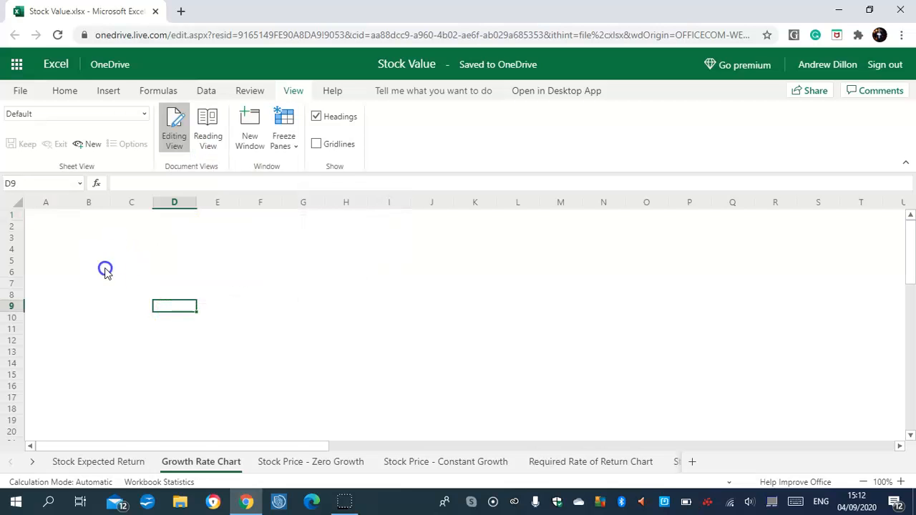
pyautogui.click(104, 272)
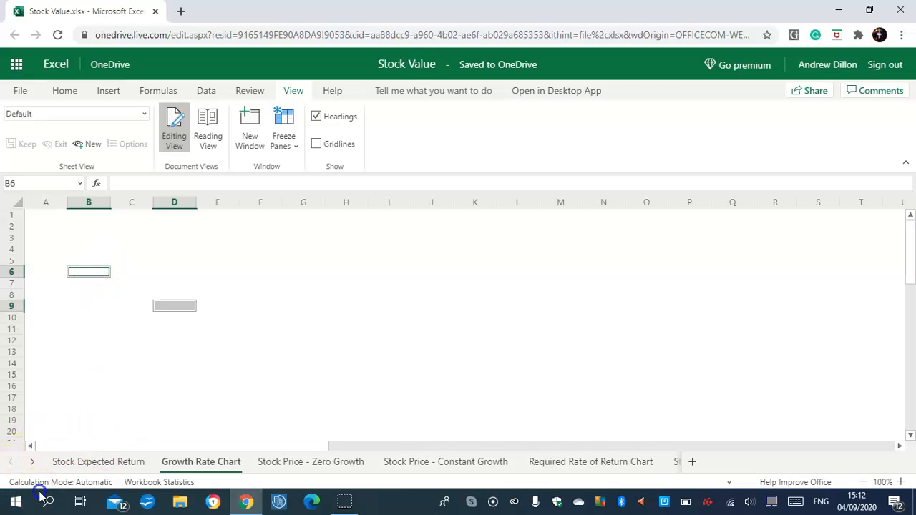
pyautogui.click(247, 315)
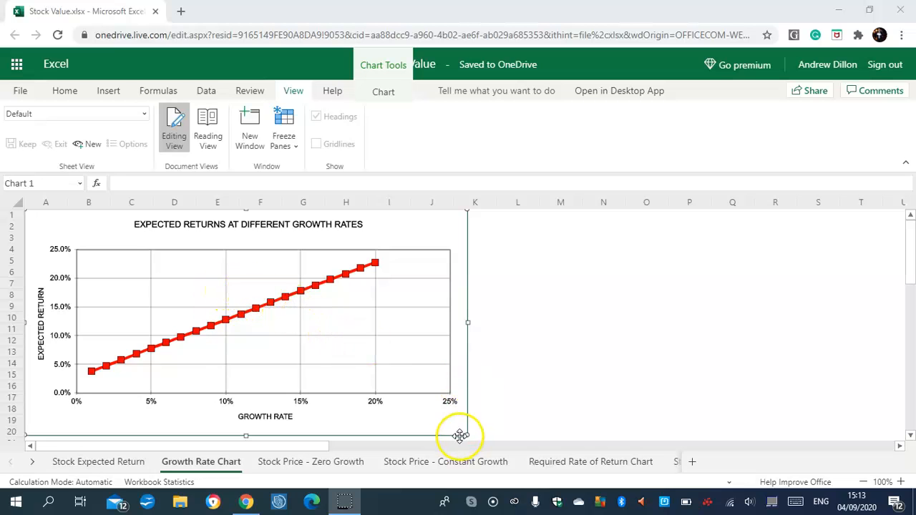
pyautogui.moveTo(468, 322); pyautogui.dragTo(547, 334)
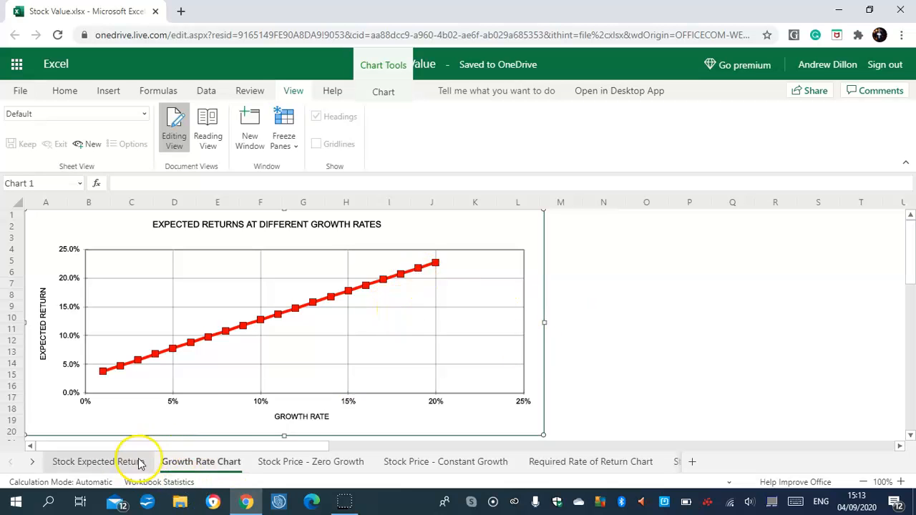
# Step: Return to the input block at the start of the Stock Expected Return sheet
pyautogui.click(111, 465)
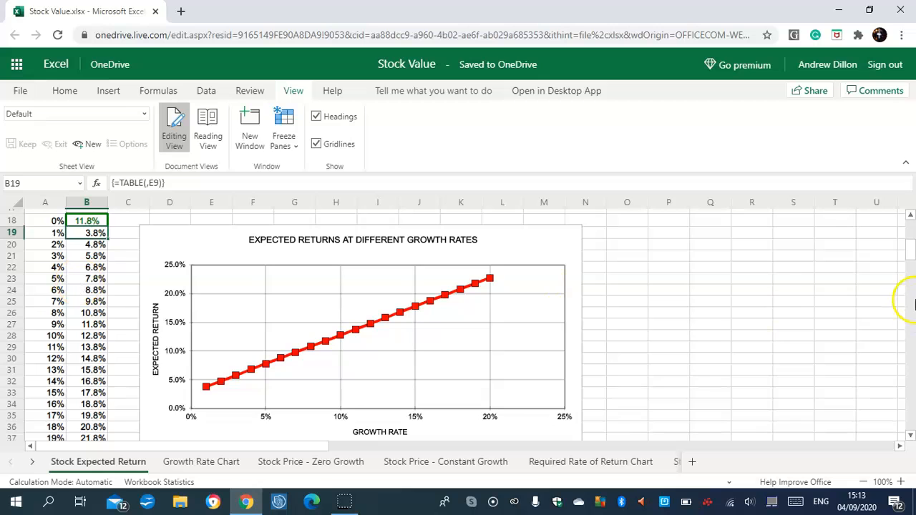
pyautogui.scroll(6, 908, 247)
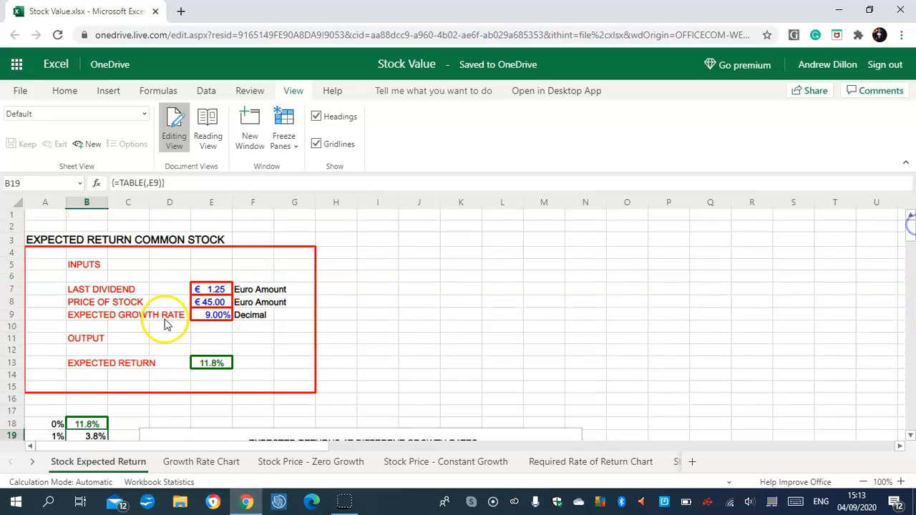
# Step: Clear the price of stock formula in cell E14 on the Stock Price - Zero Growth sheet
pyautogui.click(217, 363)
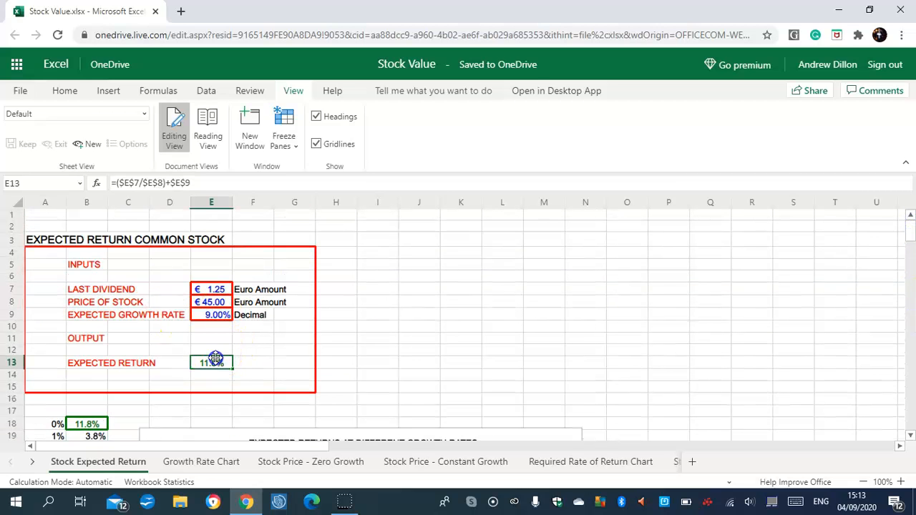
pyautogui.click(319, 465)
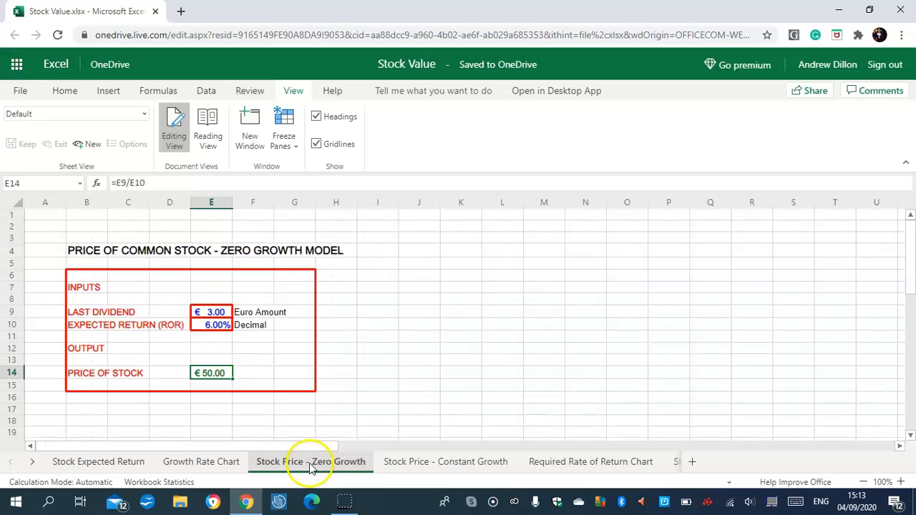
pyautogui.click(218, 374)
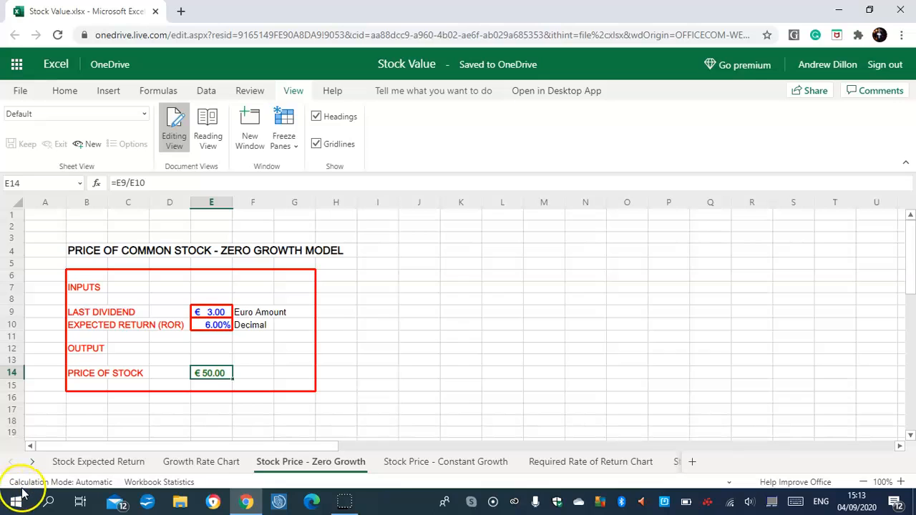
pyautogui.press('Delete')
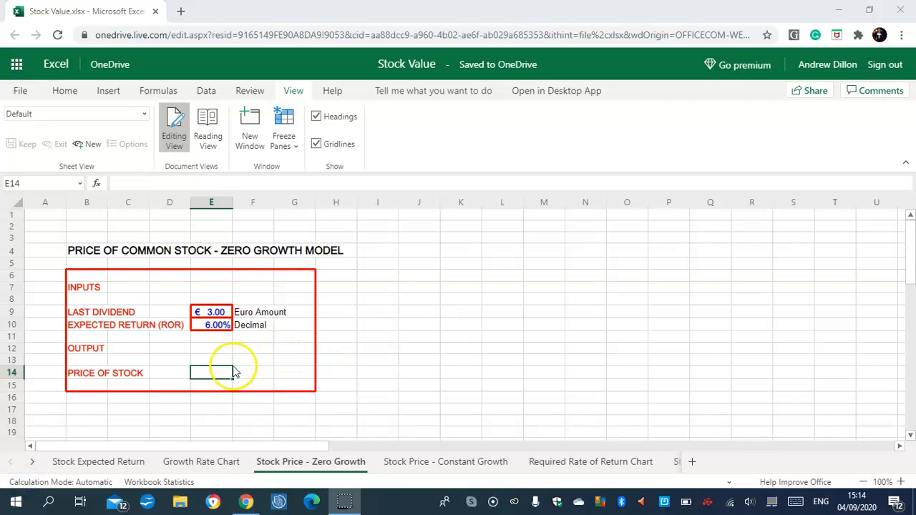
# Step: Calculate the zero growth price of stock in cell E14 with the formula =E9/E10 and check its input cells
pyautogui.click(215, 374)
pyautogui.write('=')
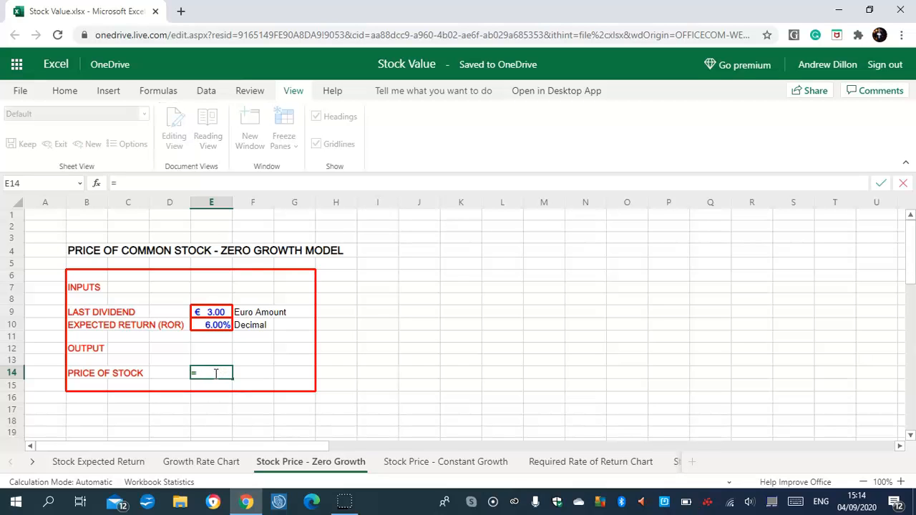
pyautogui.write('E9/E')
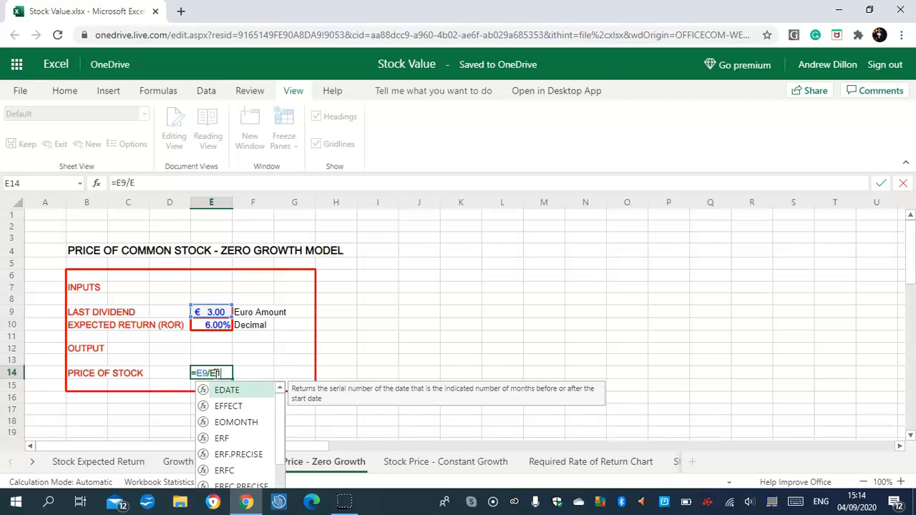
pyautogui.write('10')
pyautogui.press('Return')
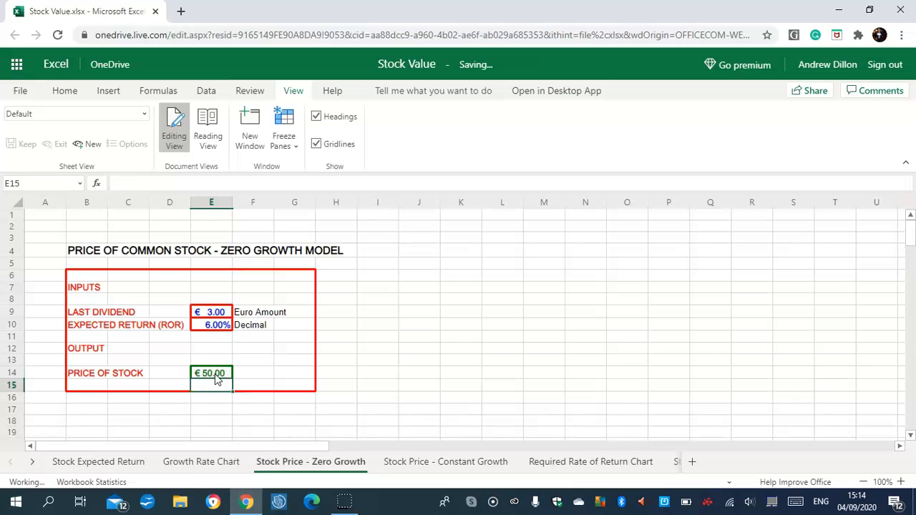
pyautogui.click(204, 373)
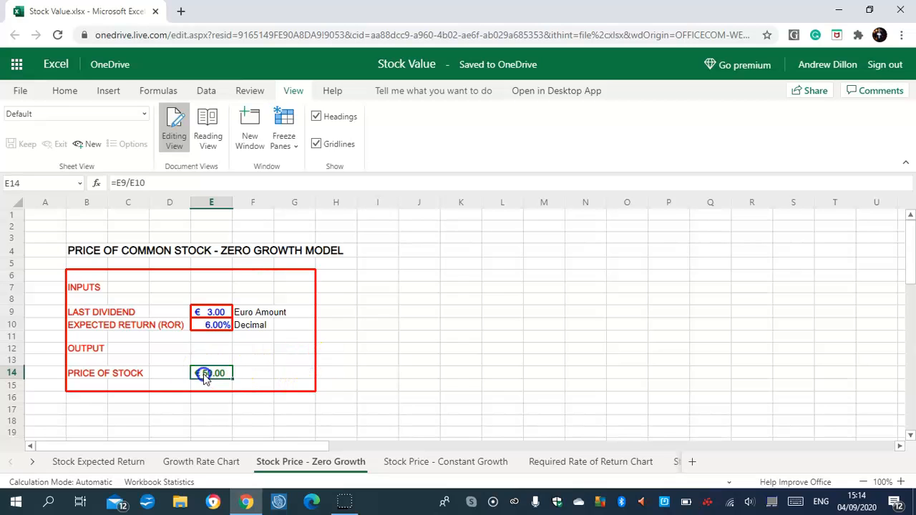
pyautogui.click(215, 314)
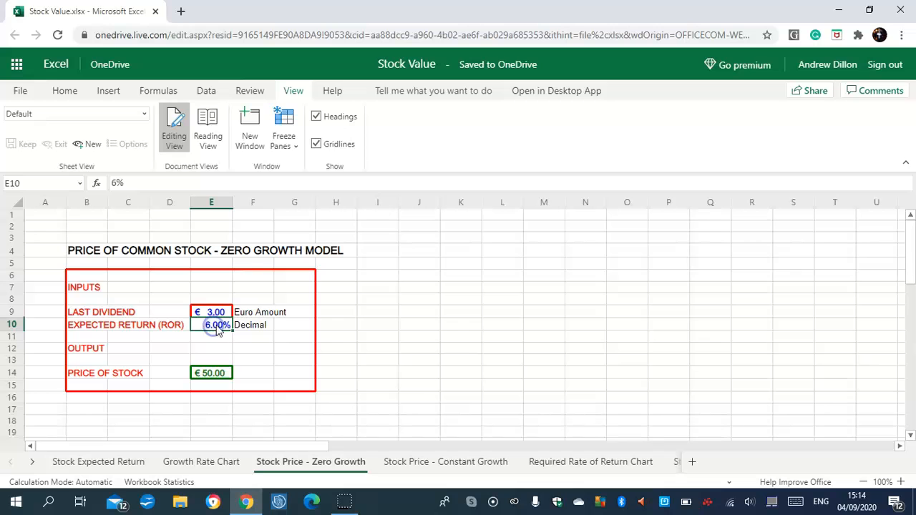
pyautogui.moveTo(913, 262); pyautogui.dragTo(912, 258)
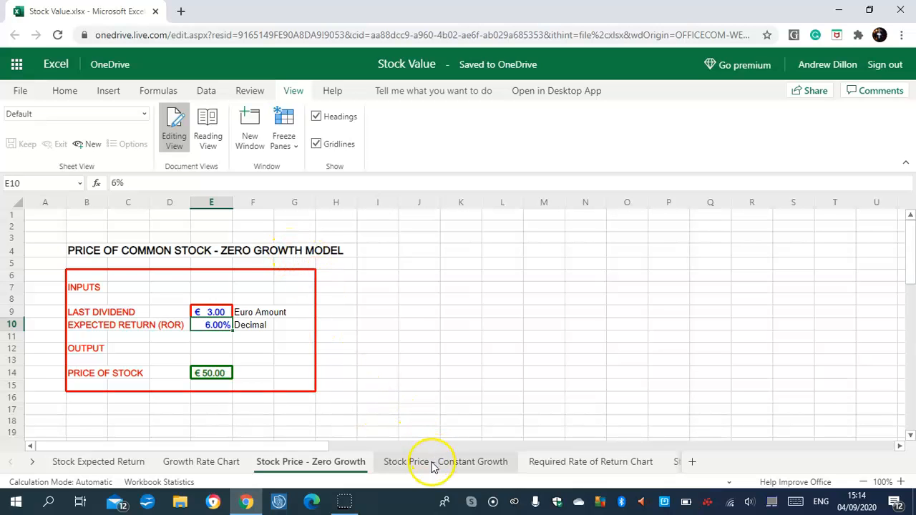
# Step: On the Stock Price - Constant Growth sheet, calculate the price of stock in E15 with =($E$9)*(1+E11)/($E$10-$E$11)
pyautogui.click(434, 462)
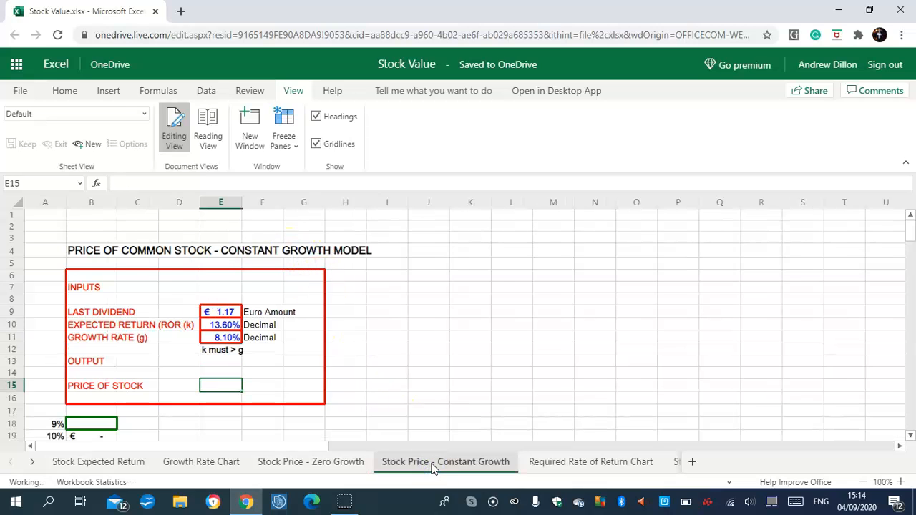
pyautogui.click(215, 385)
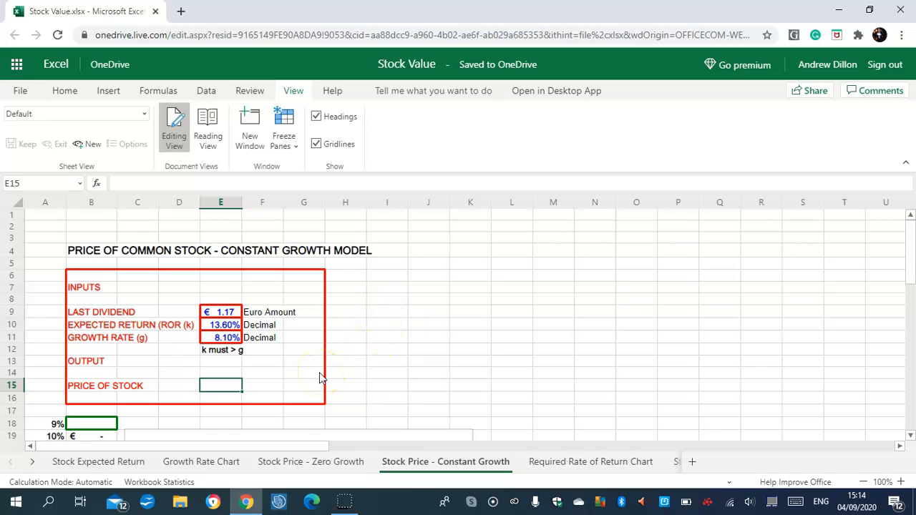
pyautogui.write('=($')
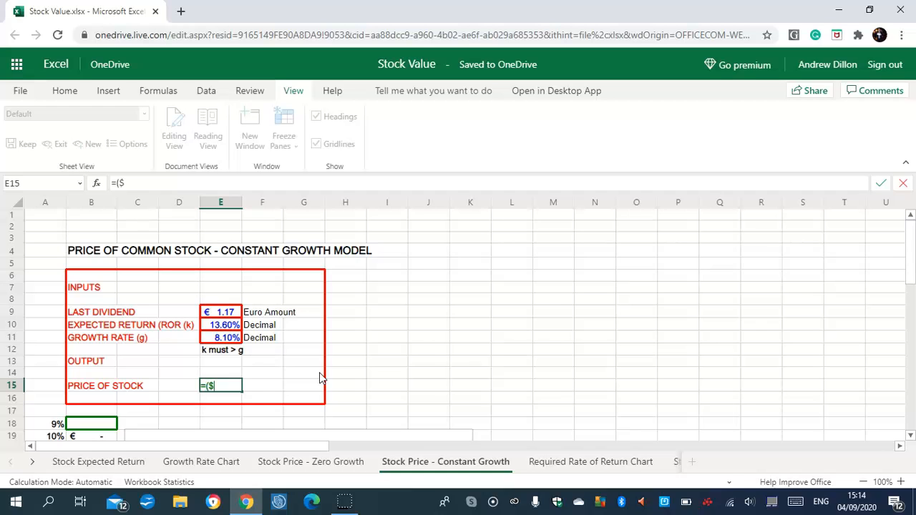
pyautogui.write('E$9')
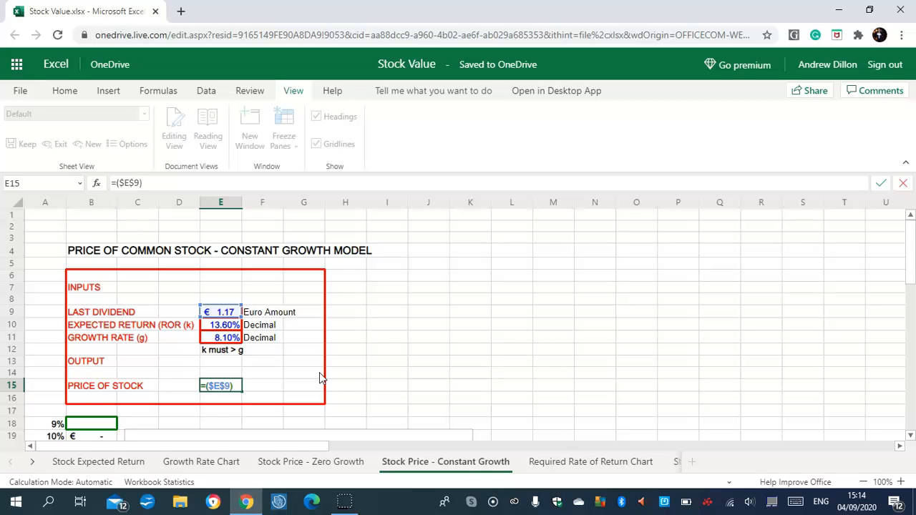
pyautogui.write(')*(1+E11)/')
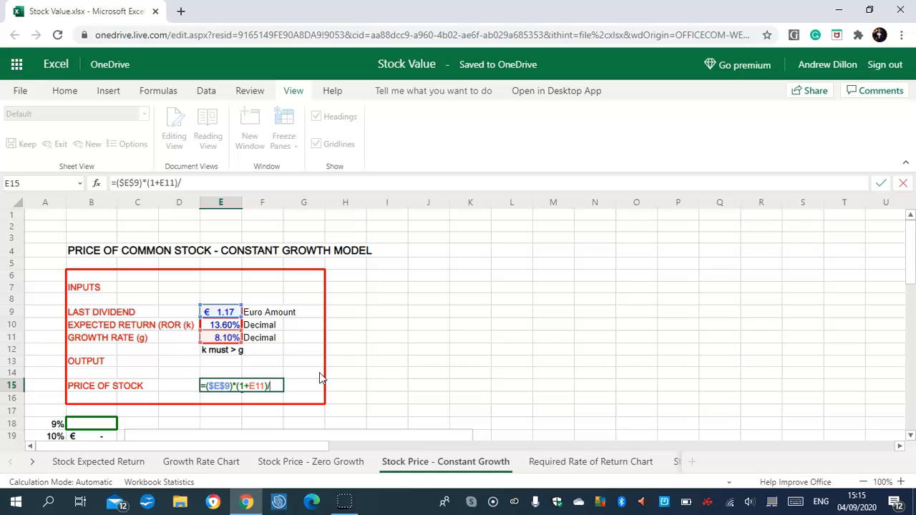
pyautogui.write('($E$10-')
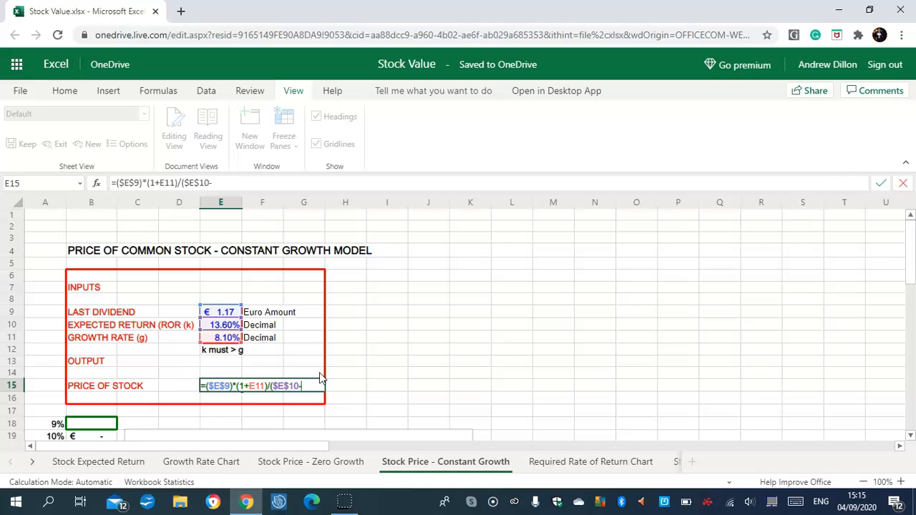
pyautogui.write('$E$11')
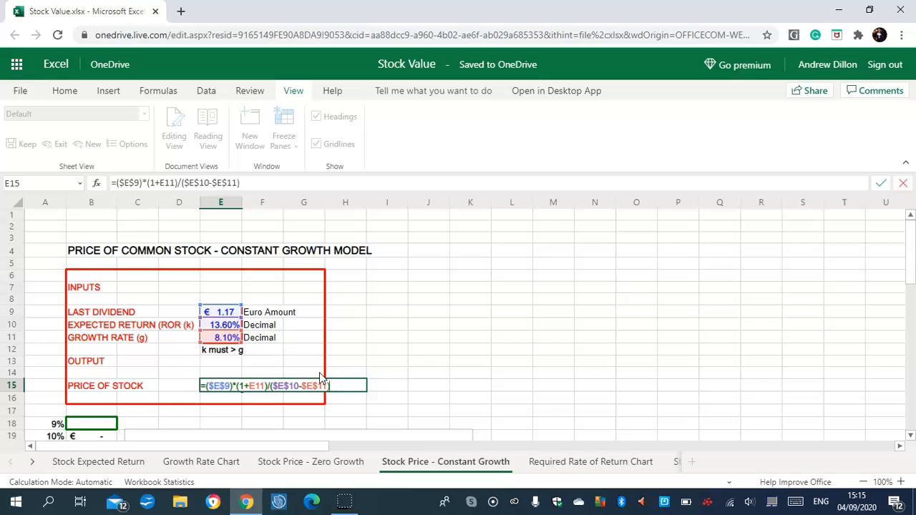
pyautogui.write(')')
pyautogui.press('Return')
pyautogui.click(218, 393)
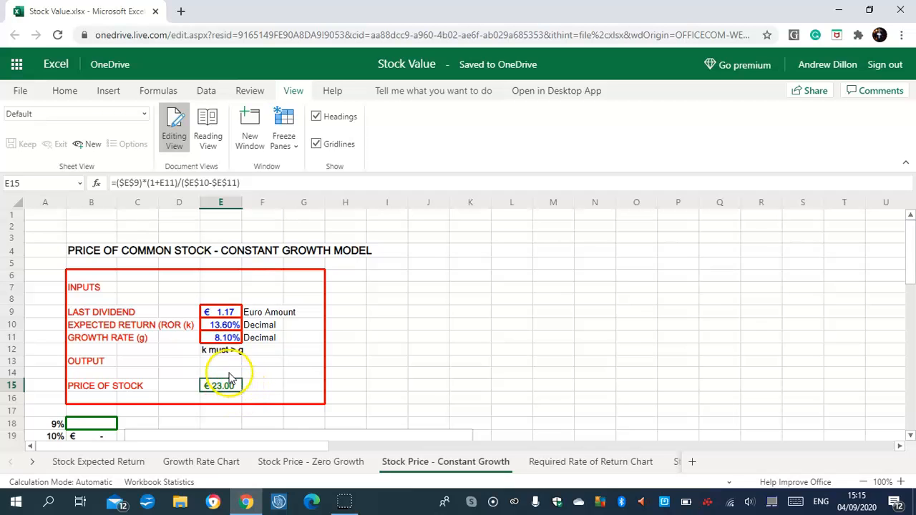
# Step: Enter =$E$9/($E$10-$E$11) in cell B18 to drive the data table of stock prices at different rates of return
pyautogui.click(92, 422)
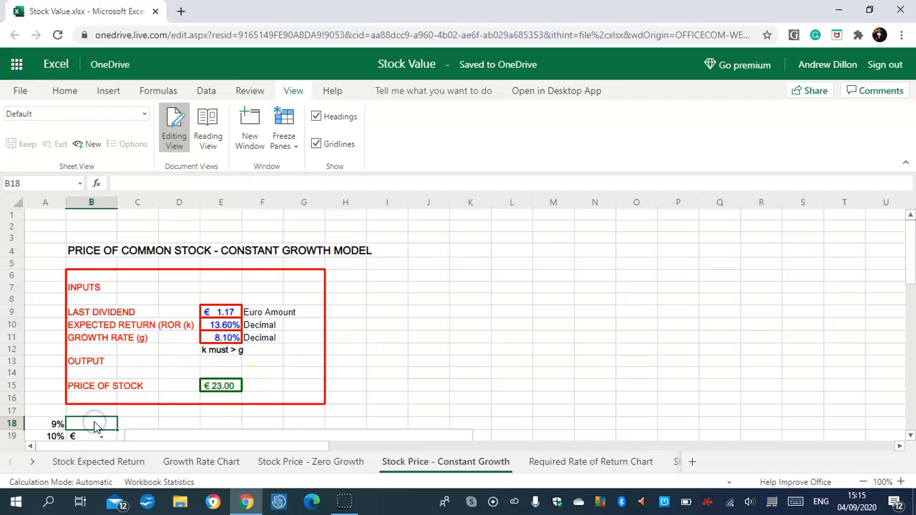
pyautogui.scroll(-4, 907, 242)
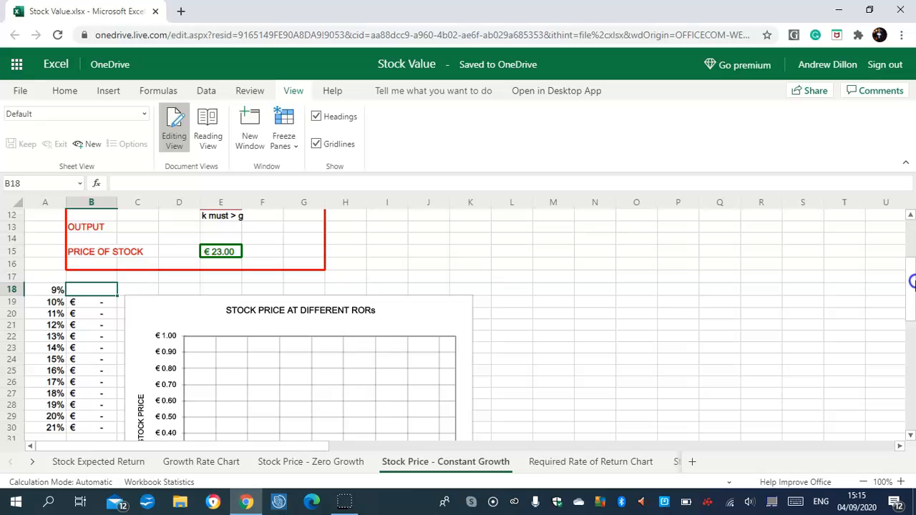
pyautogui.moveTo(903, 280); pyautogui.dragTo(913, 313)
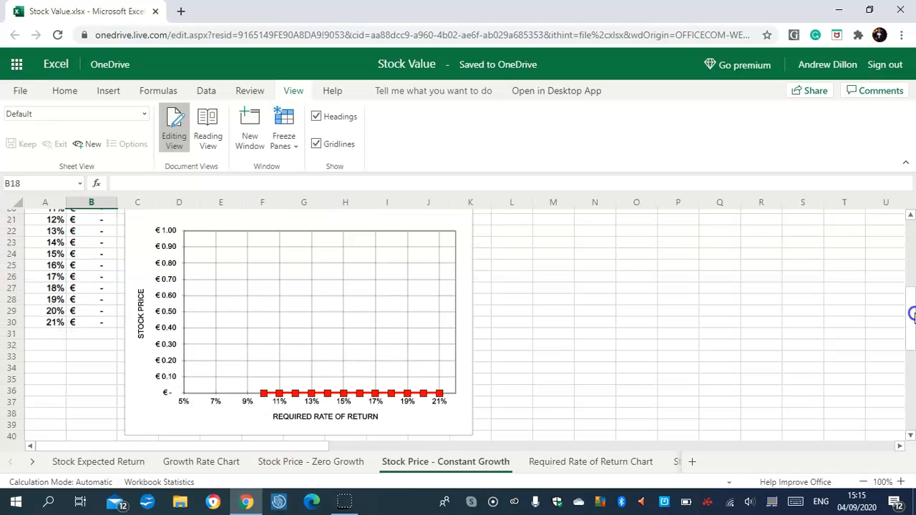
pyautogui.scroll(4, 913, 313)
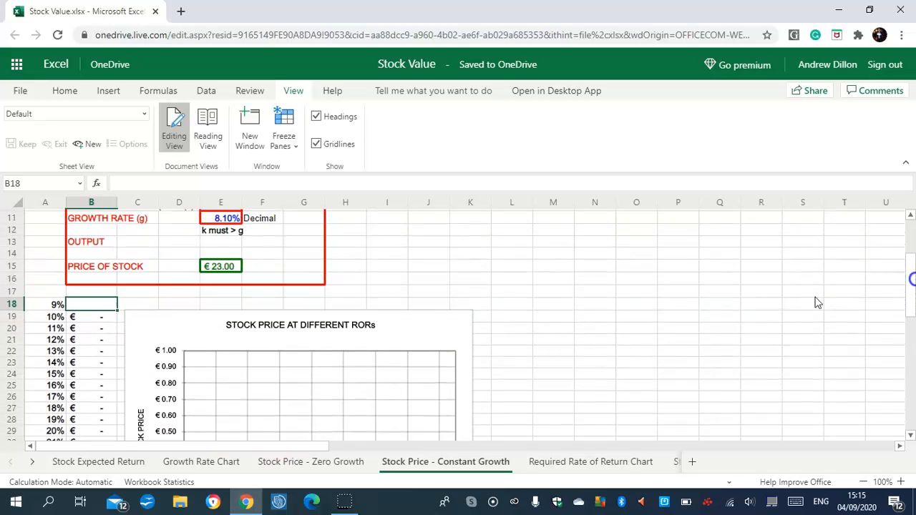
pyautogui.click(94, 304)
pyautogui.click(21, 476)
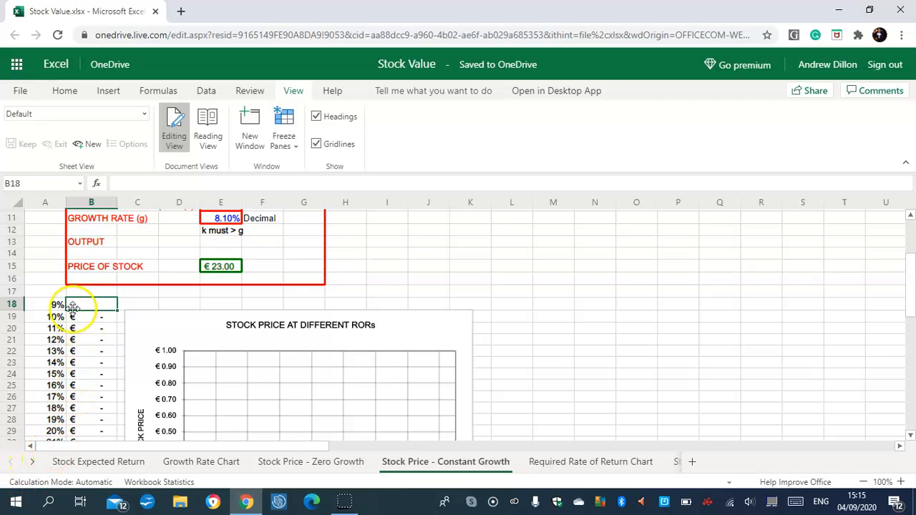
pyautogui.write('=$E$')
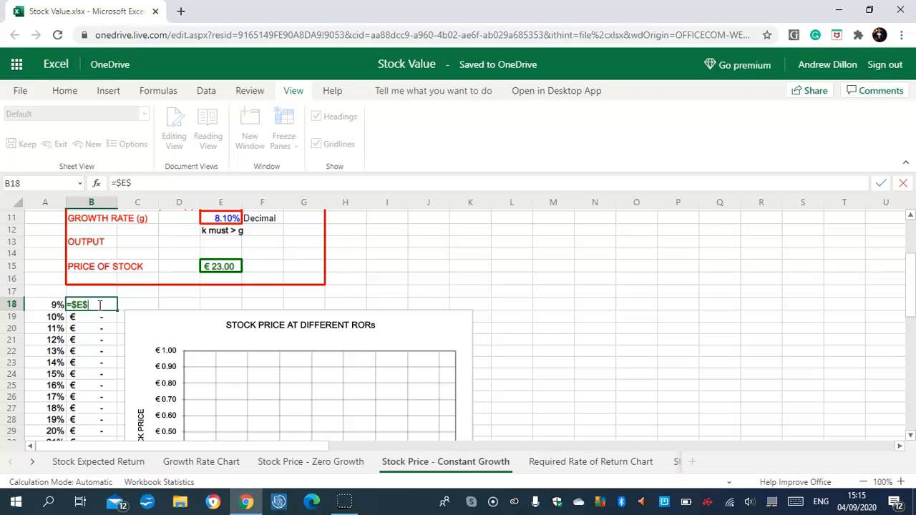
pyautogui.write('9')
pyautogui.write('/($E$10-')
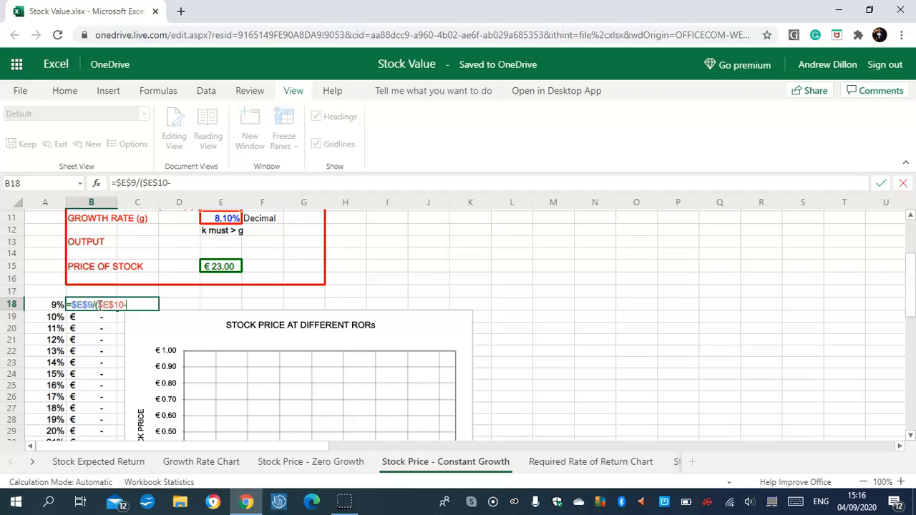
pyautogui.write('$E$11')
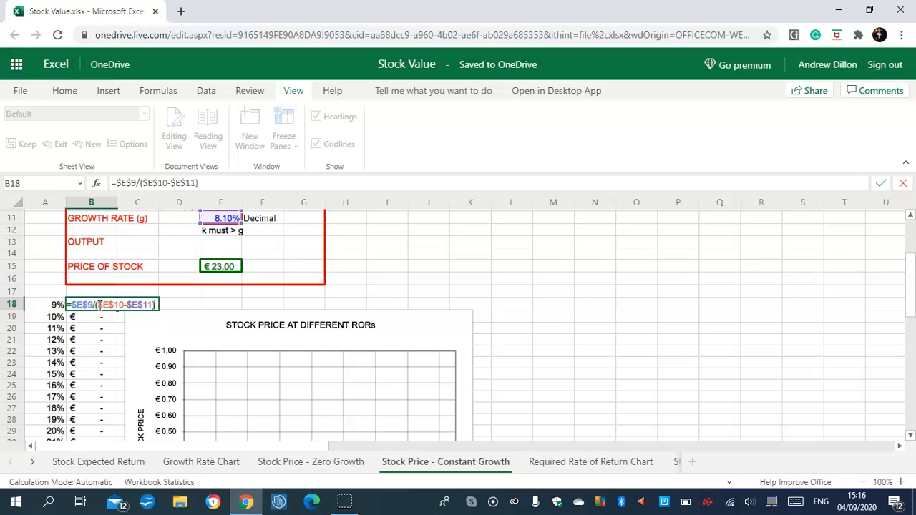
pyautogui.write(')')
pyautogui.press('Return')
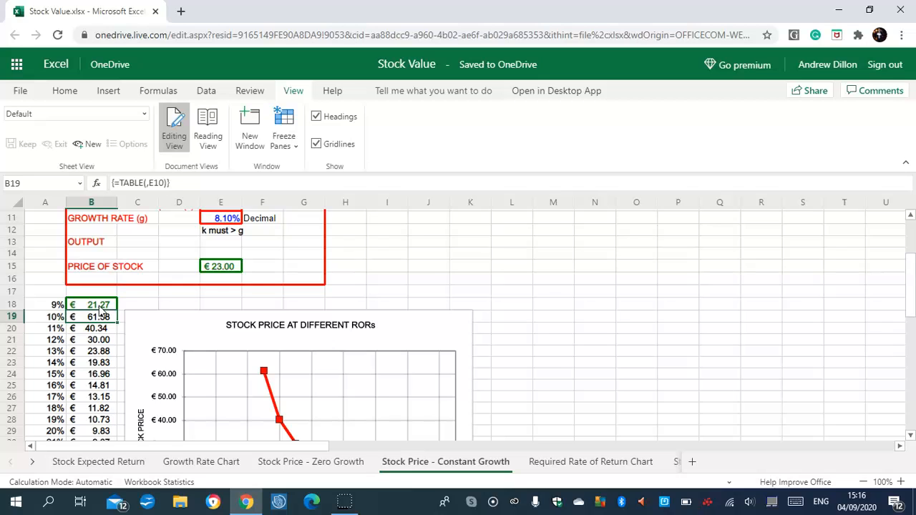
pyautogui.click(101, 306)
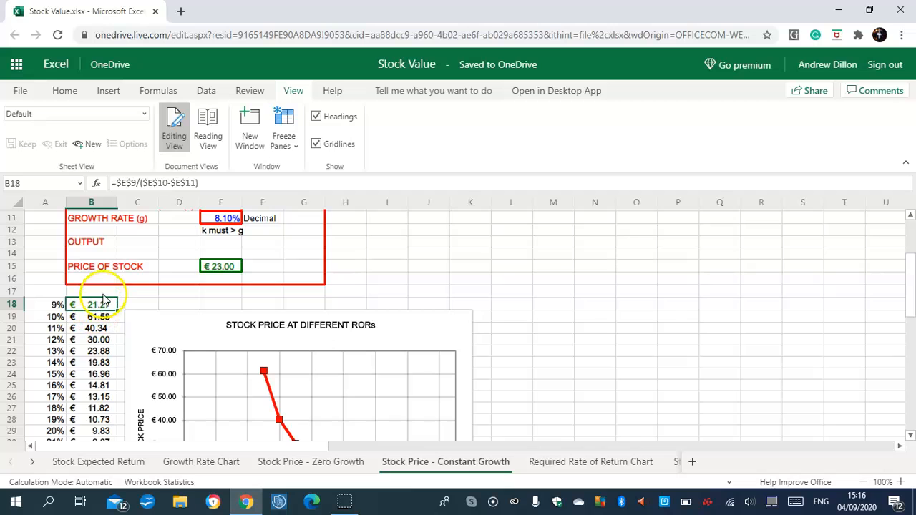
# Step: Switch to the Required Rate of Return Chart sheet and hide its gridlines
pyautogui.moveTo(913, 277); pyautogui.dragTo(912, 303)
pyautogui.click(580, 461)
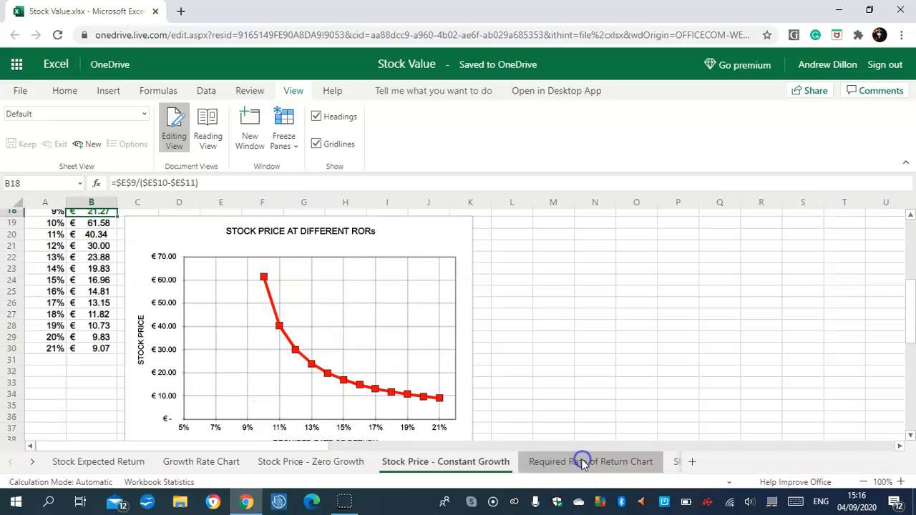
pyautogui.click(172, 261)
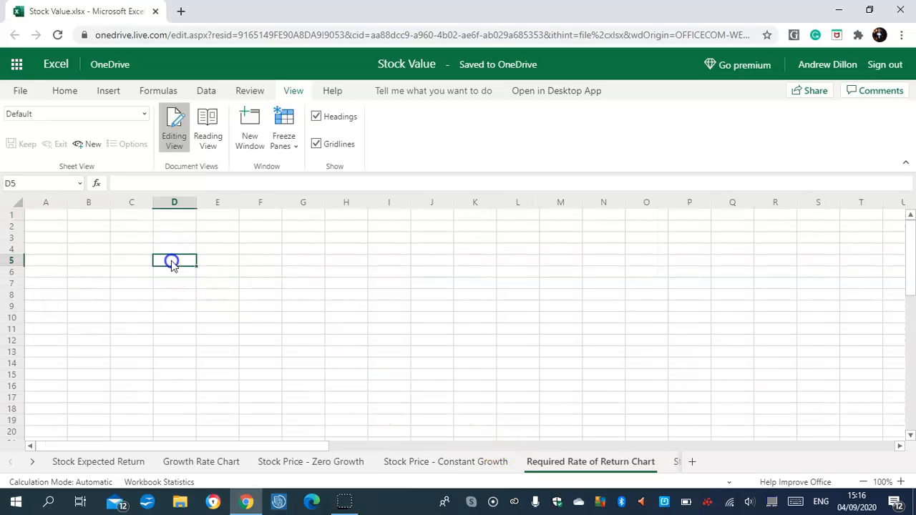
pyautogui.click(323, 145)
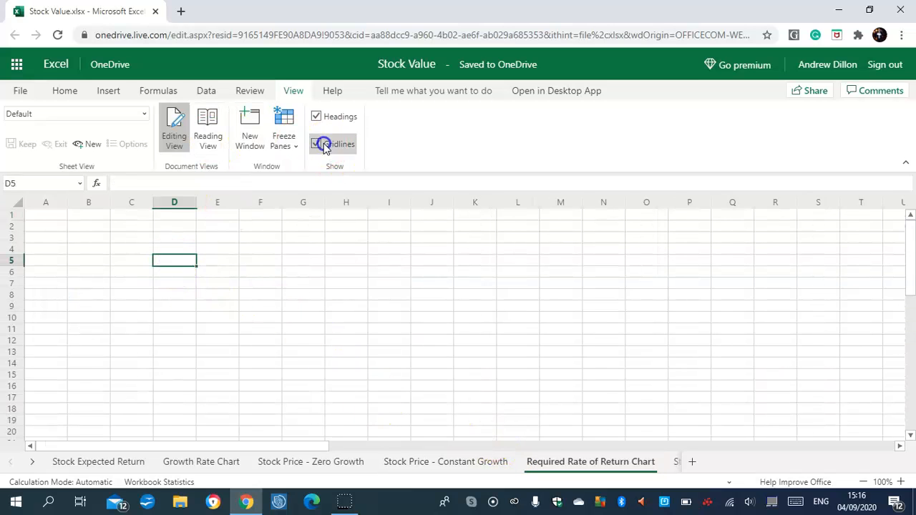
# Step: Copy the chart of stock prices at different RORs from the Stock Price - Constant Growth sheet
pyautogui.click(436, 462)
pyautogui.click(286, 327)
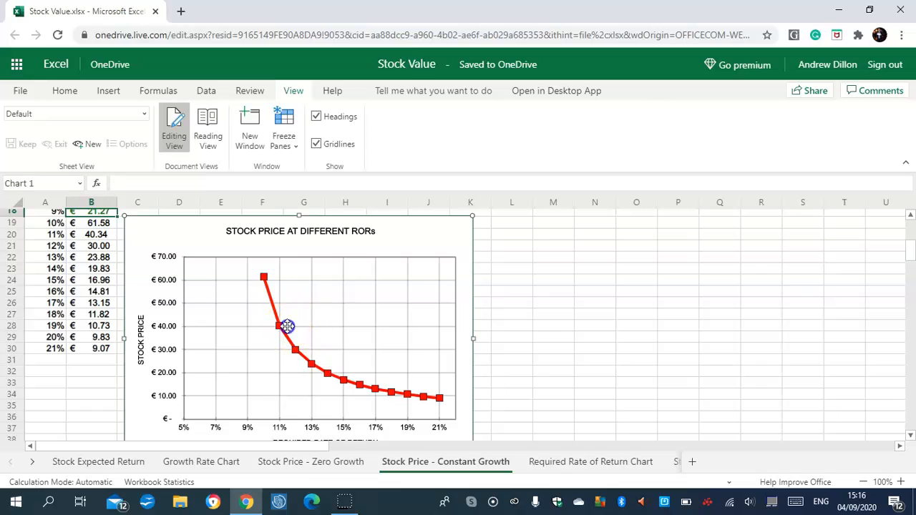
pyautogui.rightClick(281, 328)
pyautogui.click(308, 386)
# Step: Paste the copied chart at cell A1 of the Required Rate of Return Chart sheet and enlarge it to column M
pyautogui.click(578, 462)
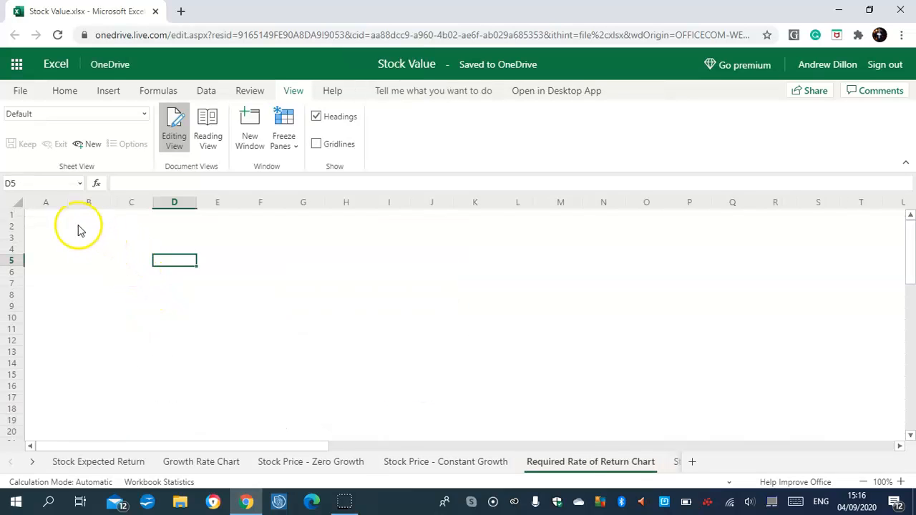
pyautogui.click(55, 217)
pyautogui.hotkey('ctrl', 'v')
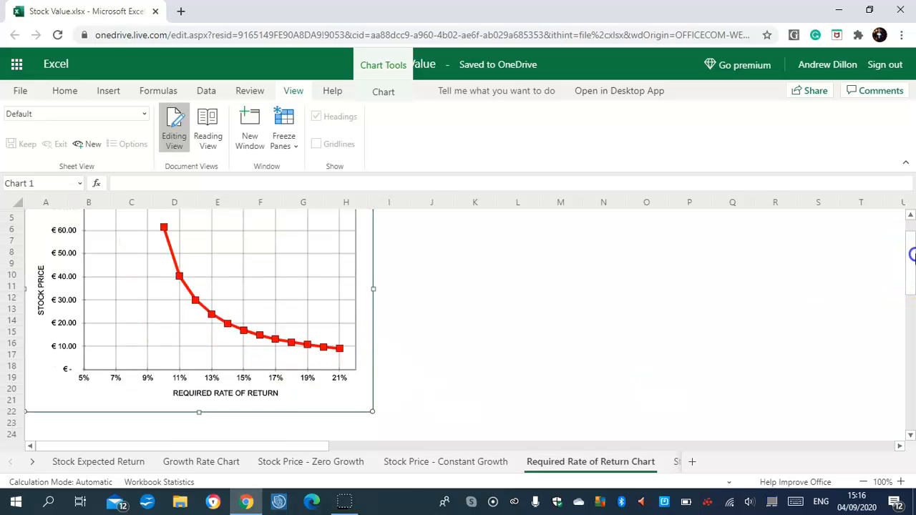
pyautogui.scroll(-1, 907, 258)
pyautogui.moveTo(373, 426); pyautogui.dragTo(575, 494)
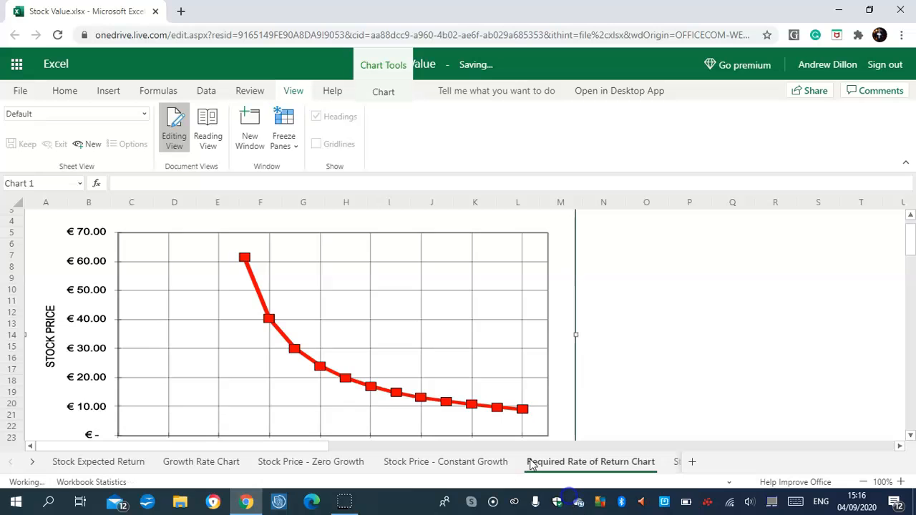
# Step: Examine the stock price curve and its axes on the Required Rate of Return Chart sheet
pyautogui.scroll(-2, 908, 256)
pyautogui.scroll(3, 908, 255)
pyautogui.scroll(-4, 910, 246)
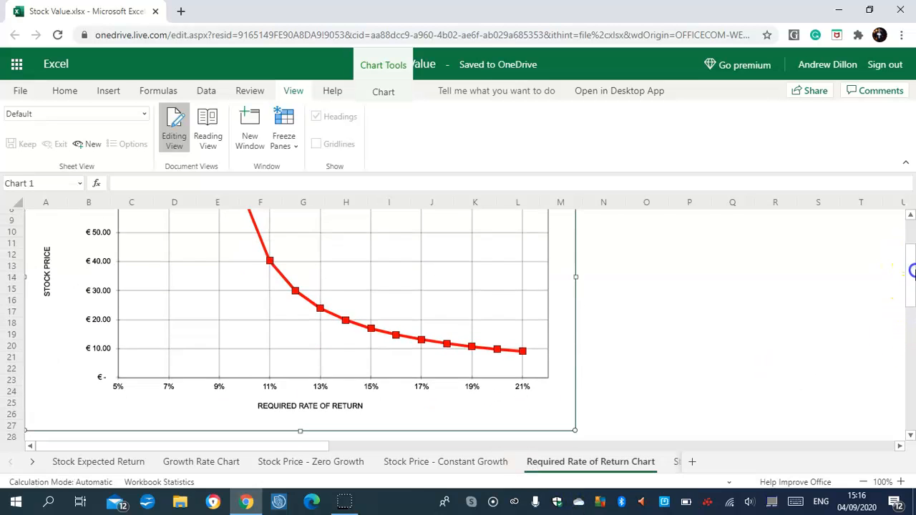
pyautogui.scroll(1, 911, 257)
pyautogui.scroll(1, 912, 267)
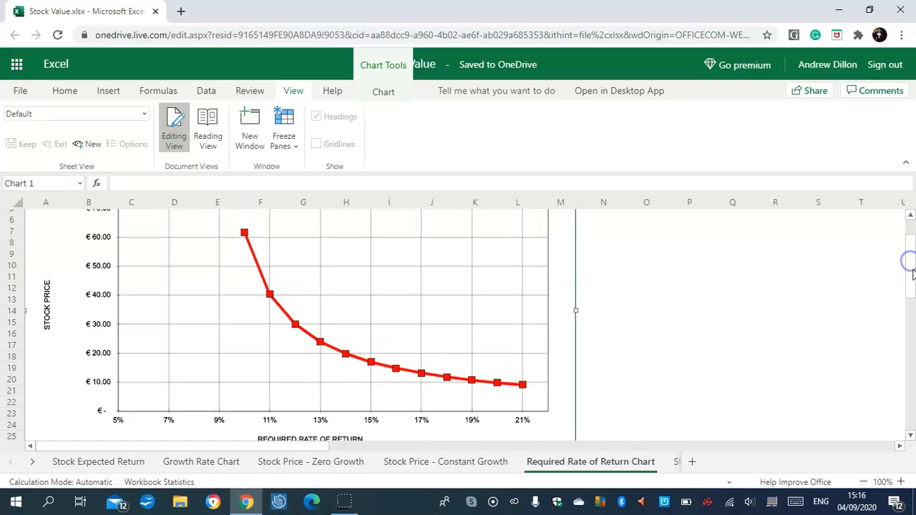
pyautogui.scroll(-2, 912, 274)
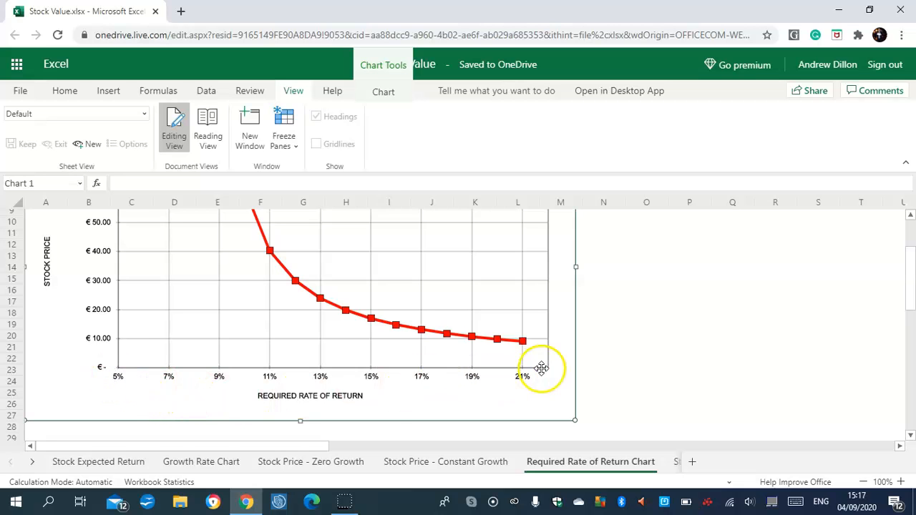
pyautogui.scroll(4, 908, 286)
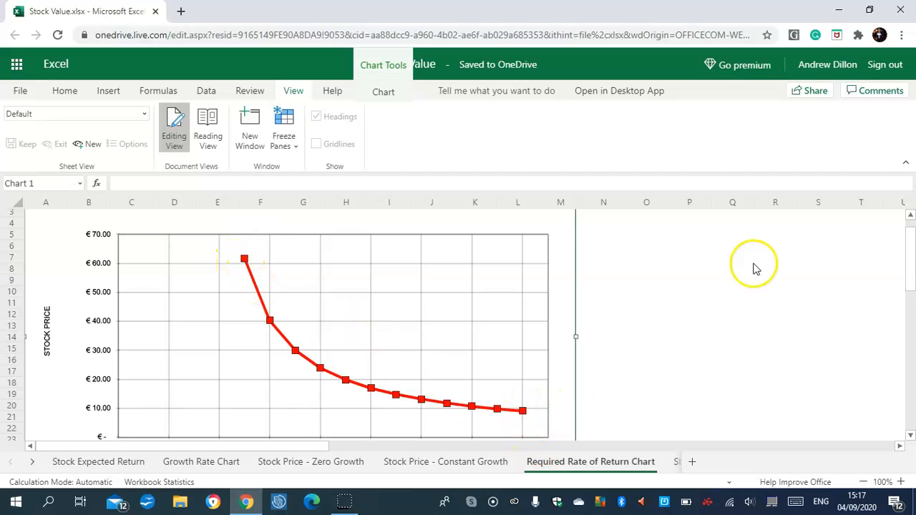
pyautogui.scroll(-1, 911, 278)
pyautogui.scroll(-2, 911, 278)
pyautogui.scroll(3, 908, 277)
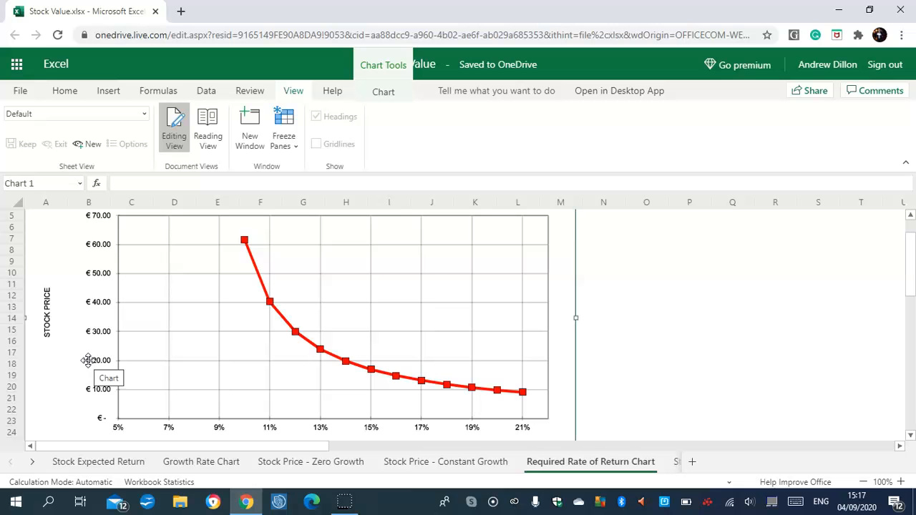
pyautogui.scroll(2, 906, 247)
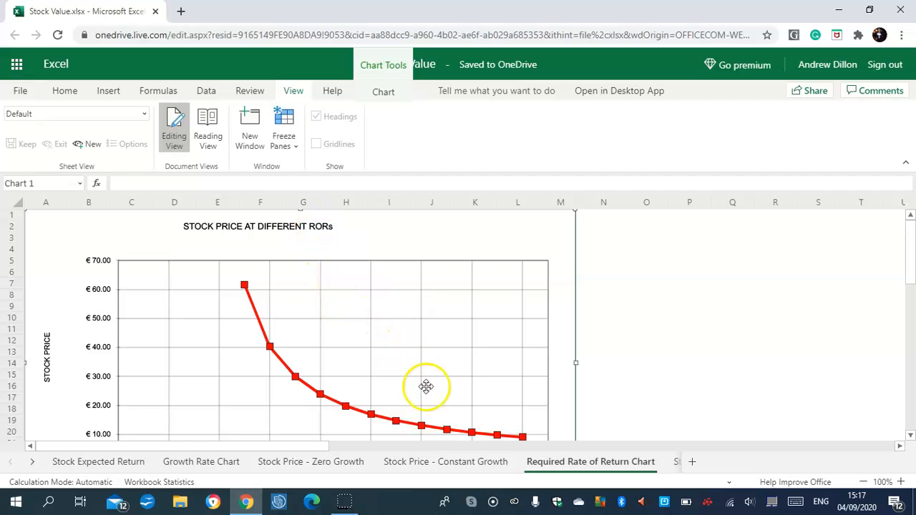
# Step: On the Stock Price - Variable Growth sheet, enter =D8*(1+F9) in dividend cell E14 and fill it across to I14
pyautogui.click(675, 462)
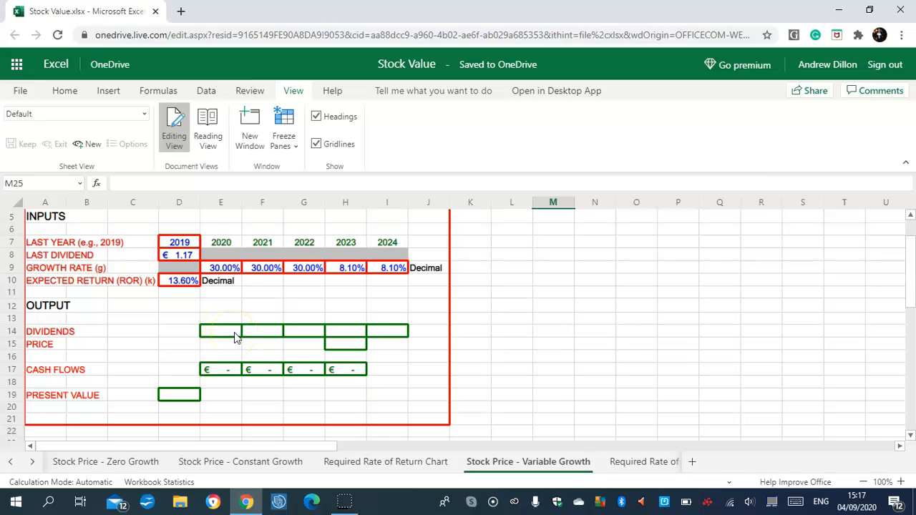
pyautogui.click(229, 331)
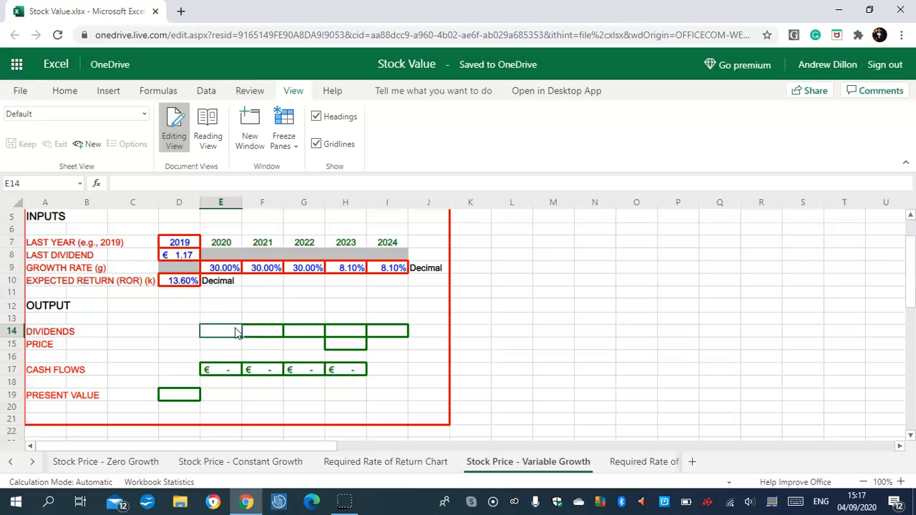
pyautogui.write('=D8*(')
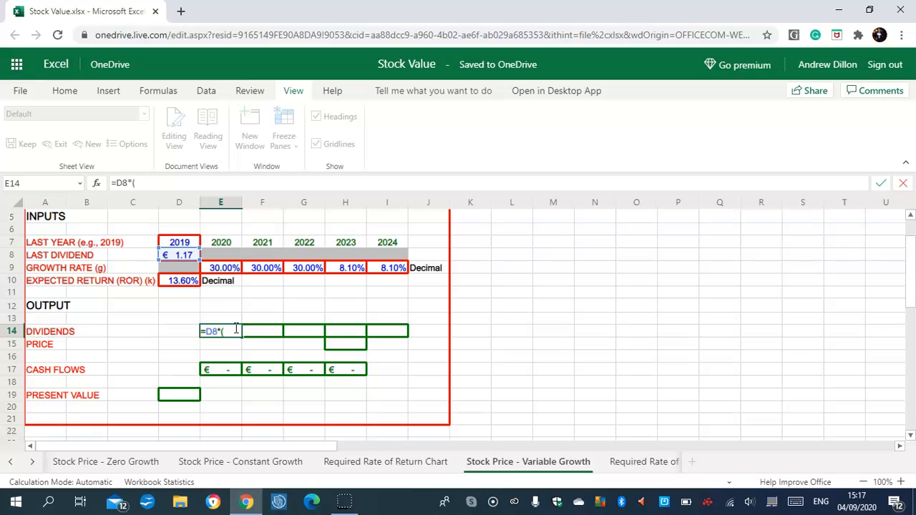
pyautogui.write('1+F9')
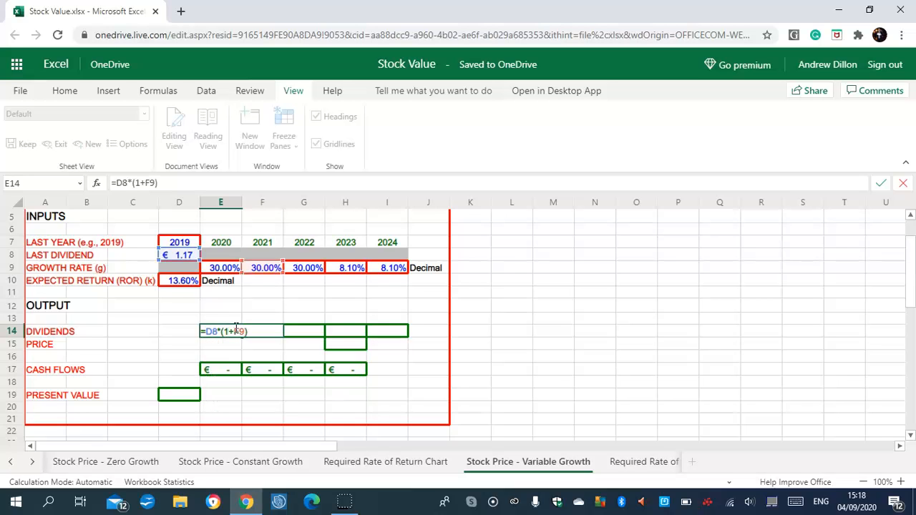
pyautogui.hotkey('ctrl', 'Return')
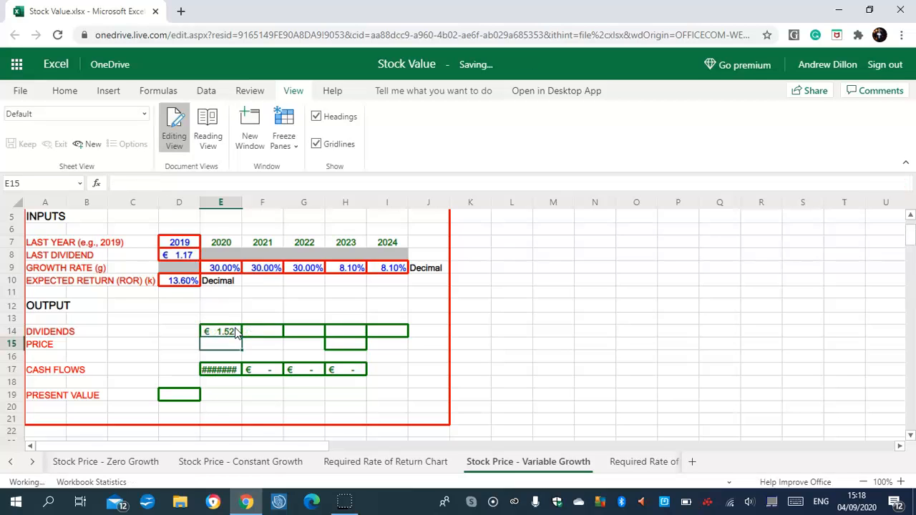
pyautogui.moveTo(241, 335); pyautogui.dragTo(401, 331)
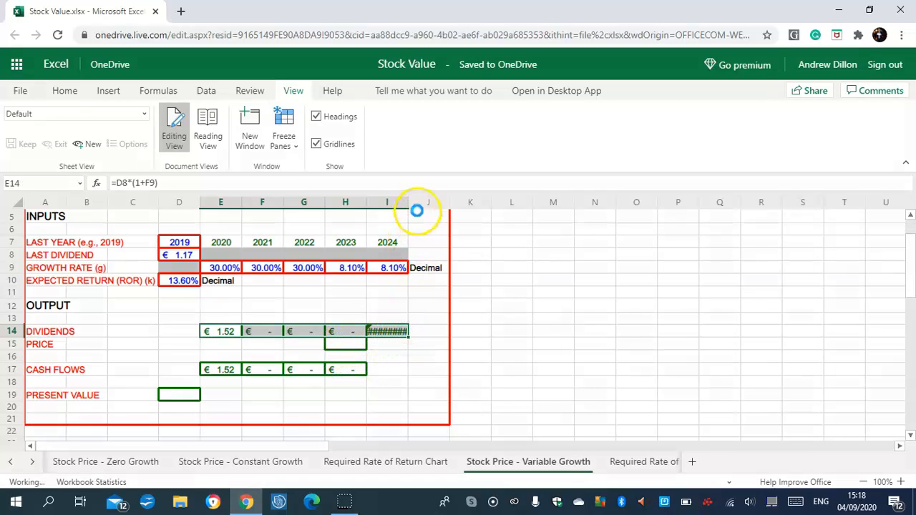
# Step: Widen column I and change the growth rate reference in the 2024 dividend formula in I14 to F9
pyautogui.moveTo(414, 203); pyautogui.dragTo(436, 204)
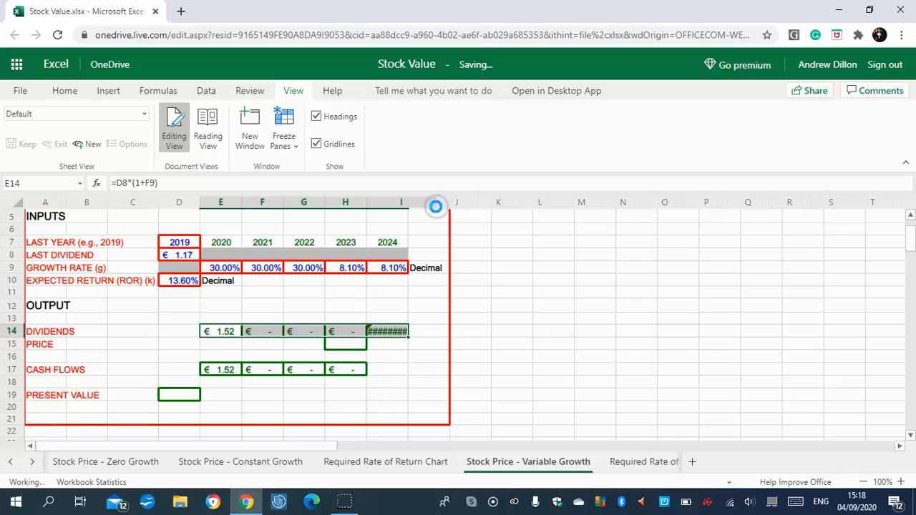
pyautogui.click(423, 336)
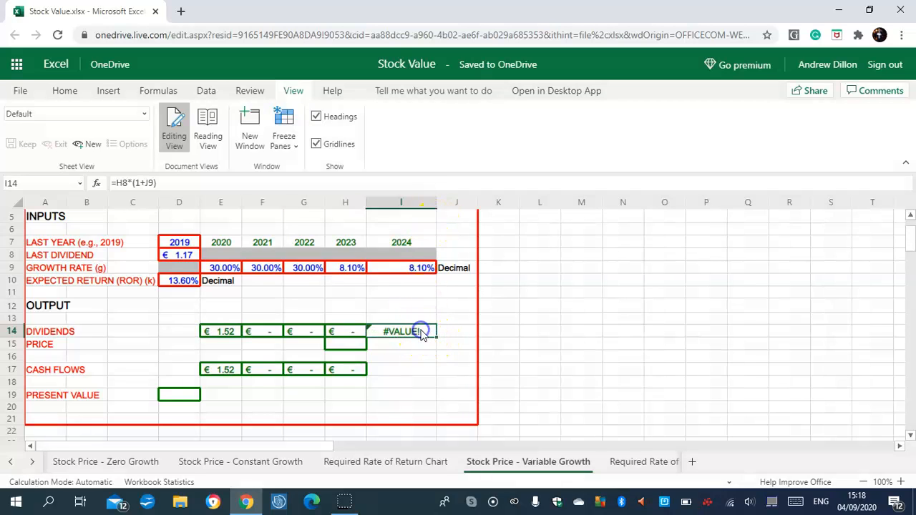
pyautogui.click(145, 183)
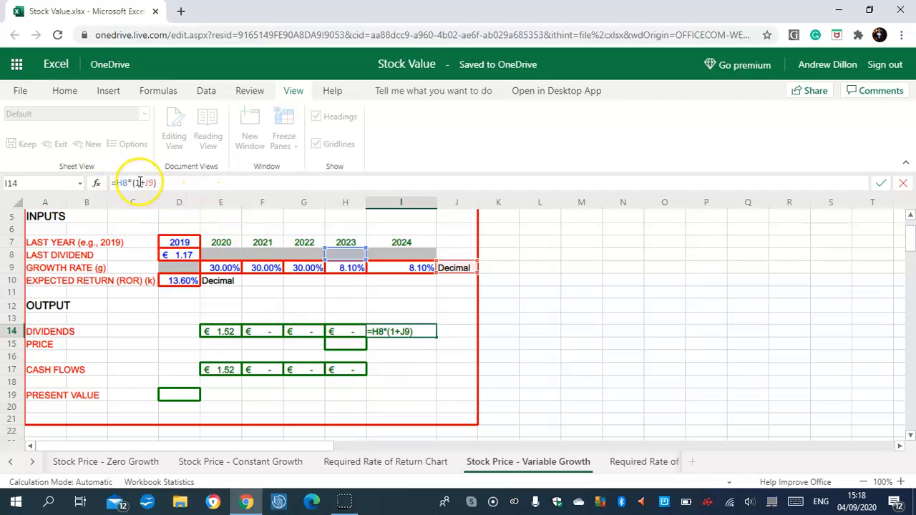
pyautogui.click(145, 183)
pyautogui.press('BackSpace')
pyautogui.write('F')
pyautogui.press('Return')
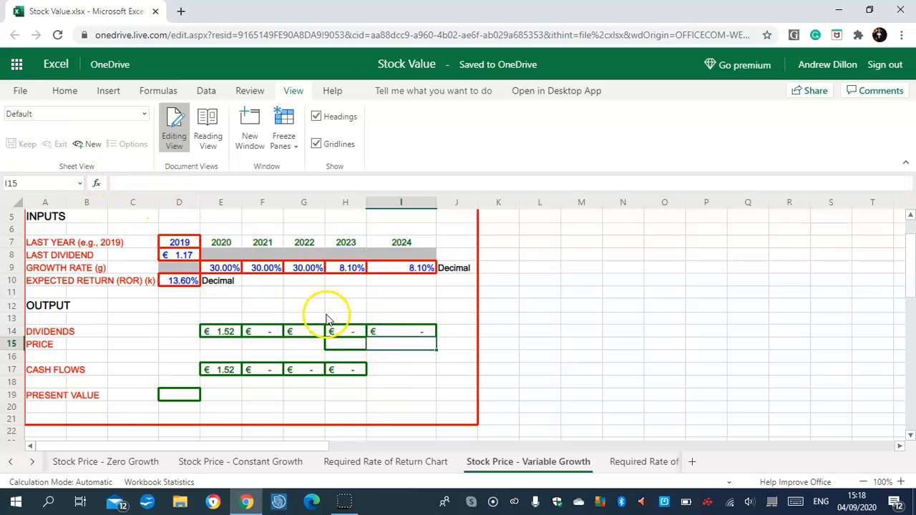
# Step: Change the growth rate reference to F9 in the dividend formulas in cells H14, G14 and F14
pyautogui.click(341, 331)
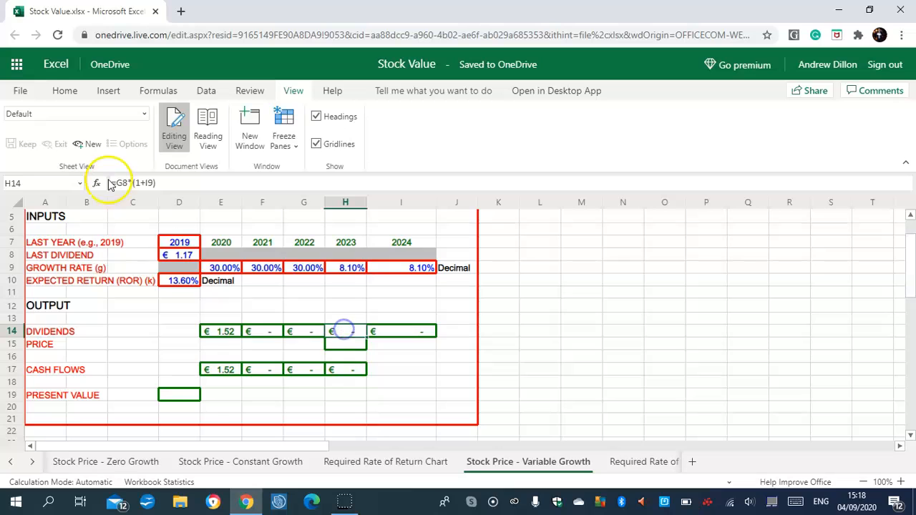
pyautogui.click(147, 182)
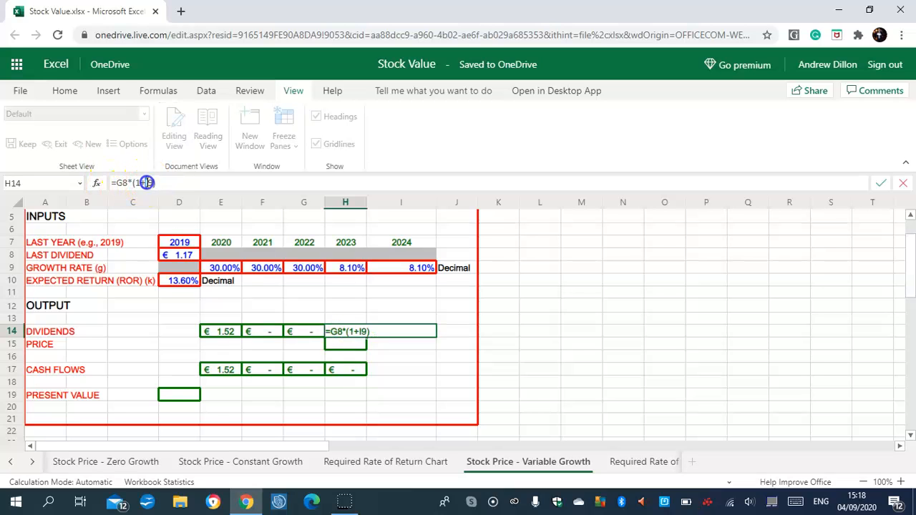
pyautogui.write('F')
pyautogui.press('Return')
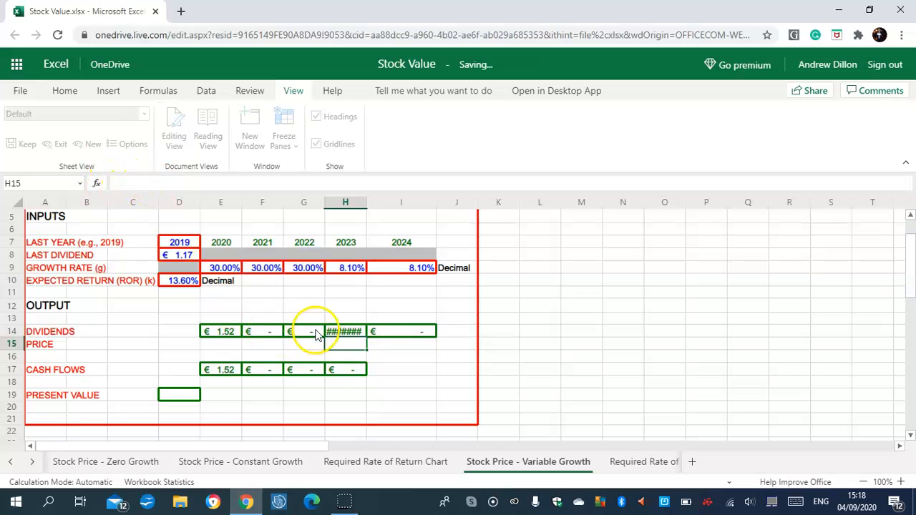
pyautogui.click(308, 331)
pyautogui.click(146, 183)
pyautogui.press('Return')
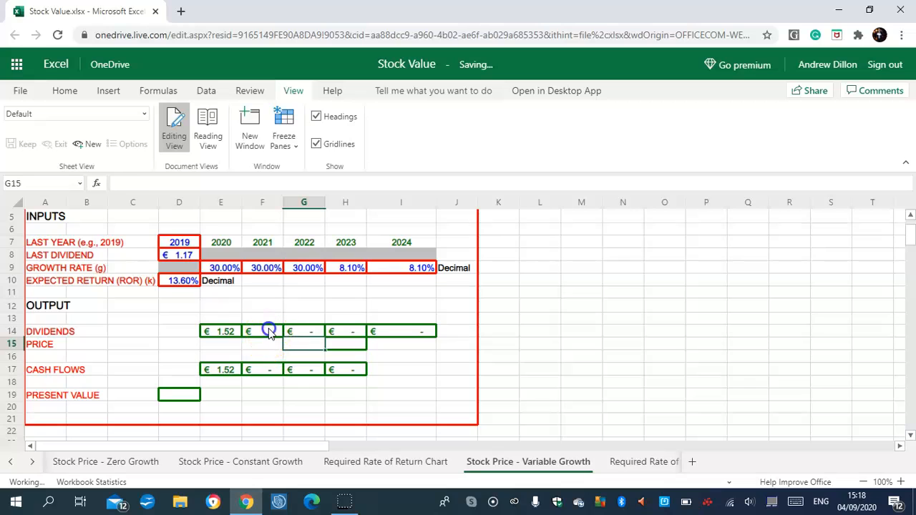
pyautogui.click(266, 331)
pyautogui.doubleClick(149, 184)
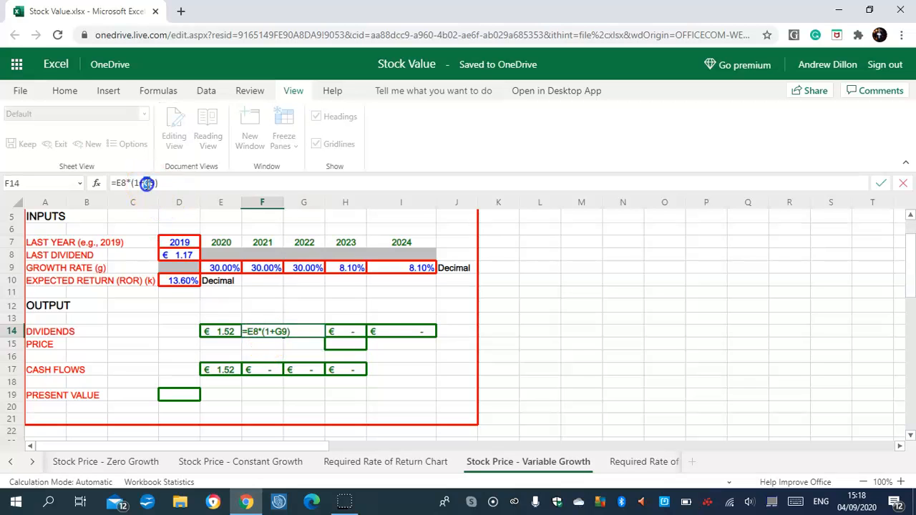
pyautogui.write('F9')
pyautogui.press('Return')
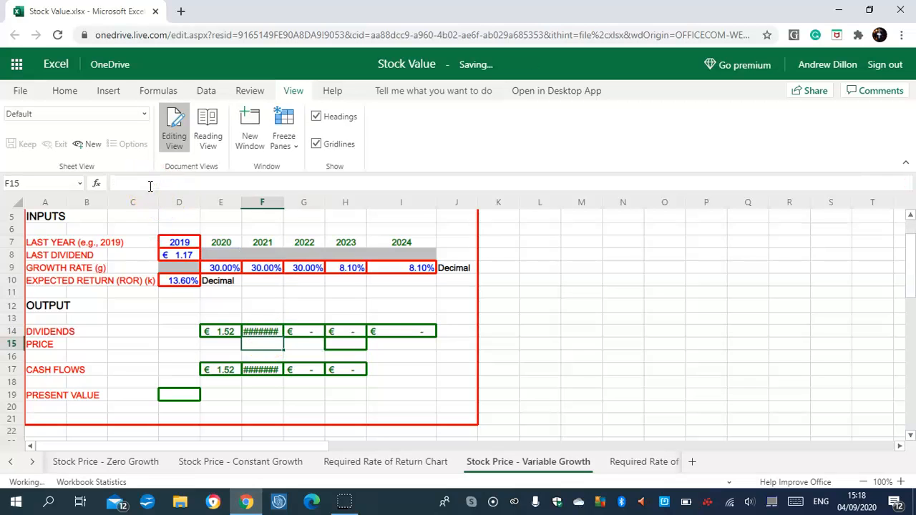
# Step: Enter =I14/(D10-I9) in the 2023 price cell H15 and check the cash flow formulas in row 17
pyautogui.click(351, 347)
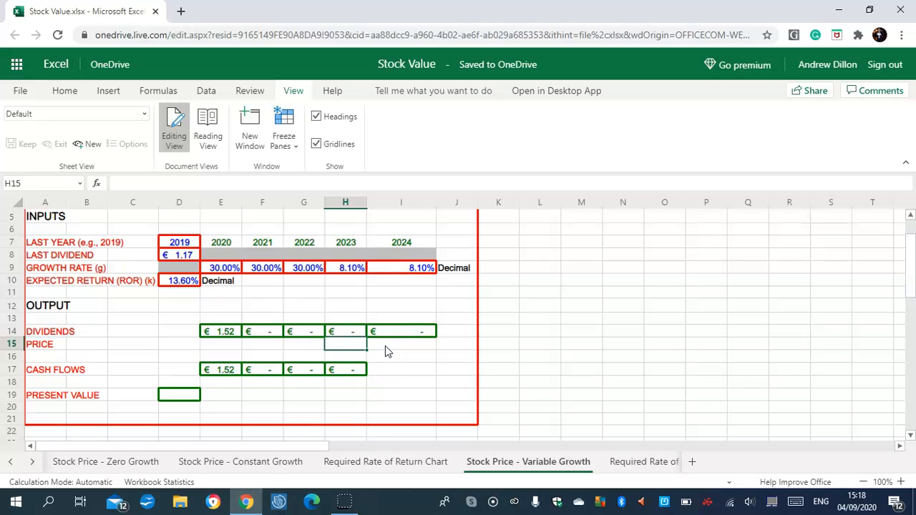
pyautogui.write('=I14')
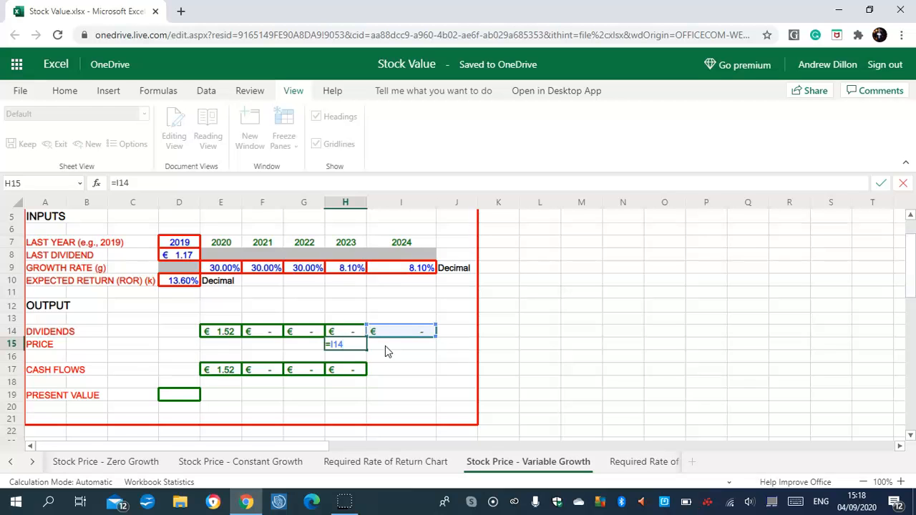
pyautogui.write('/(D10')
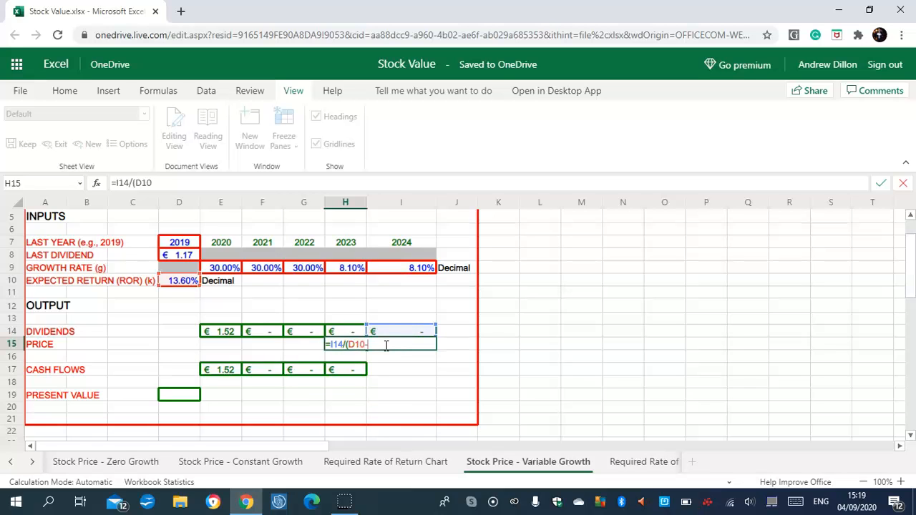
pyautogui.write('-I9')
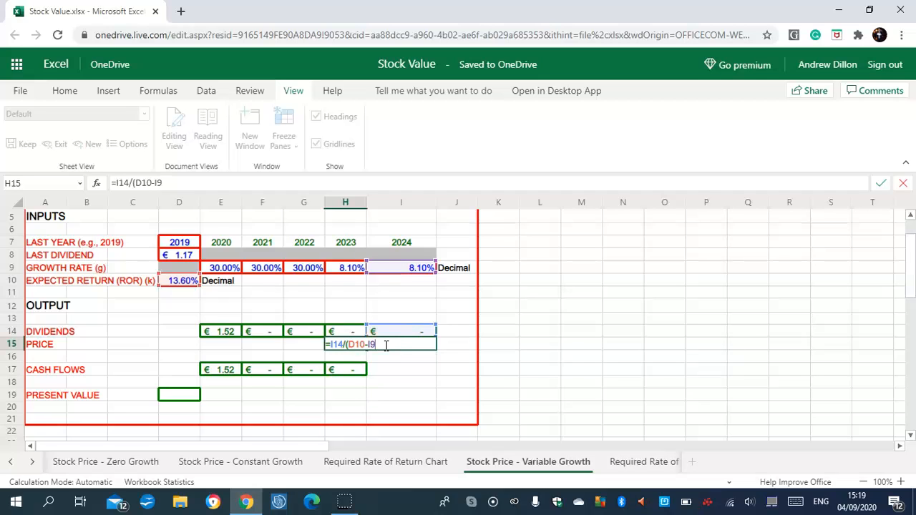
pyautogui.write(')')
pyautogui.press('Return')
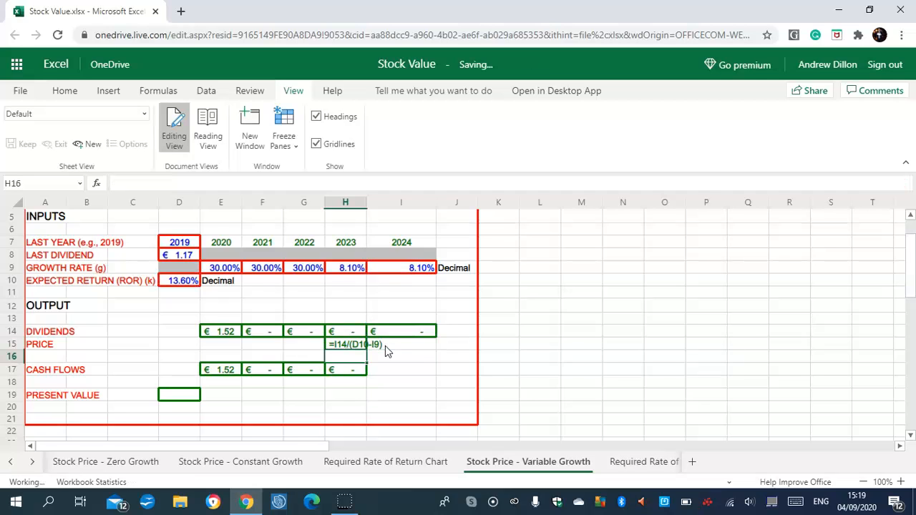
pyautogui.click(357, 347)
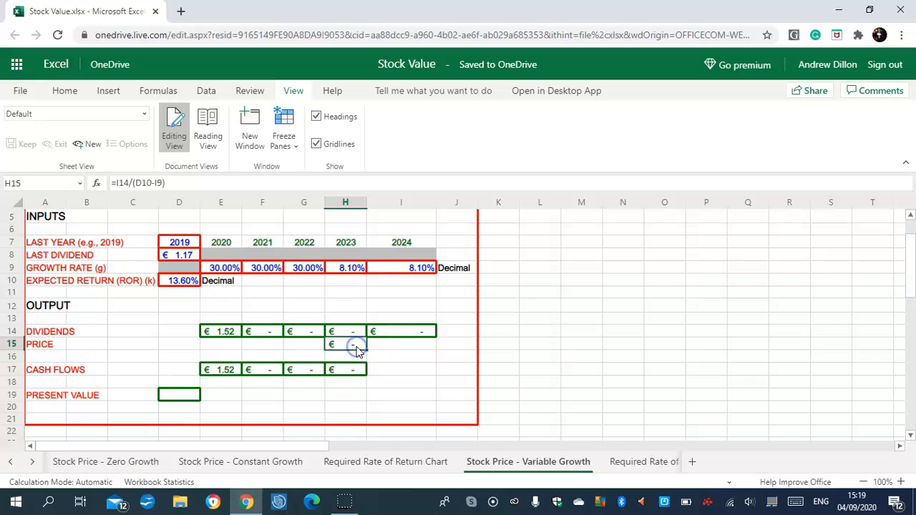
pyautogui.click(226, 369)
pyautogui.click(265, 370)
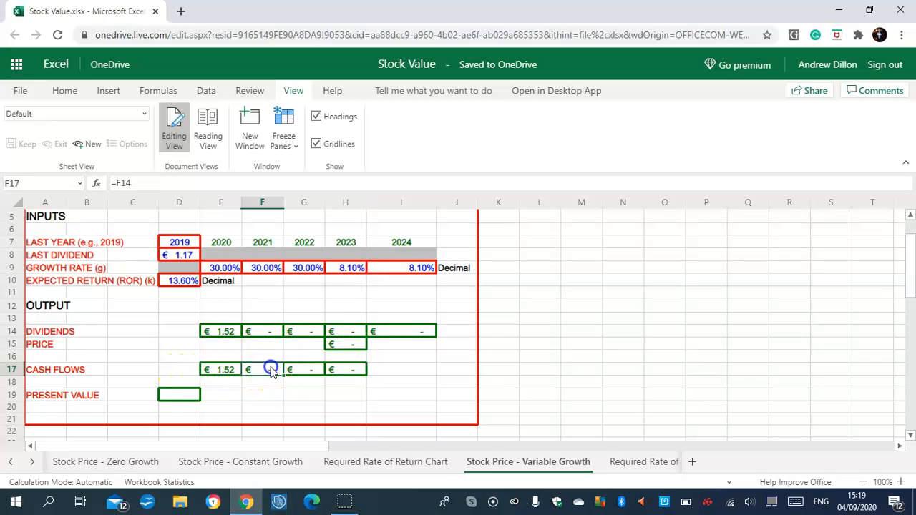
pyautogui.click(304, 370)
# Step: Enter =NPV($D$10,$E$17:$H$17) in the present value cell D19 and check the formula
pyautogui.click(172, 403)
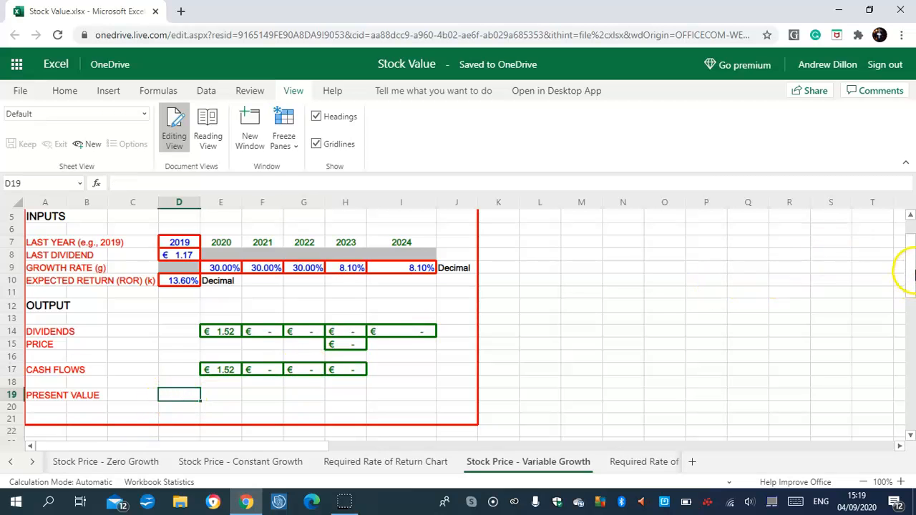
pyautogui.scroll(-3, 910, 265)
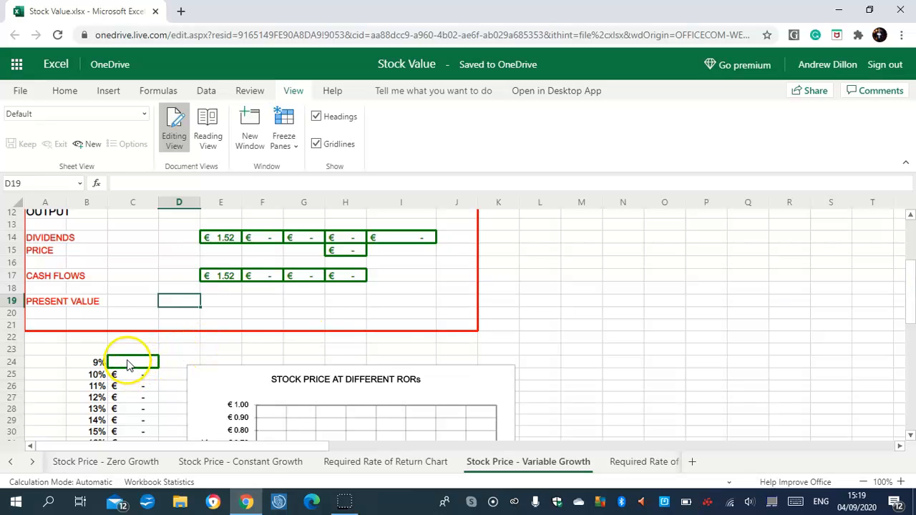
pyautogui.click(180, 306)
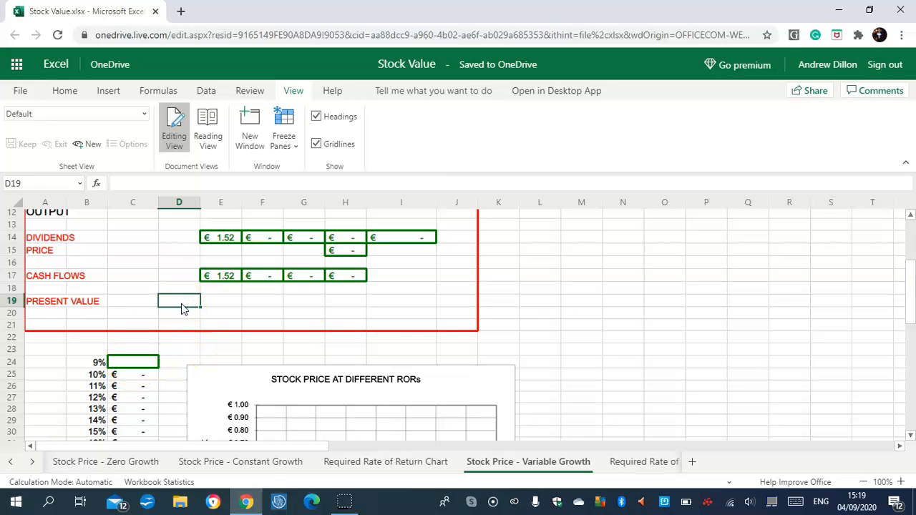
pyautogui.click(178, 303)
pyautogui.click(181, 303)
pyautogui.write('=')
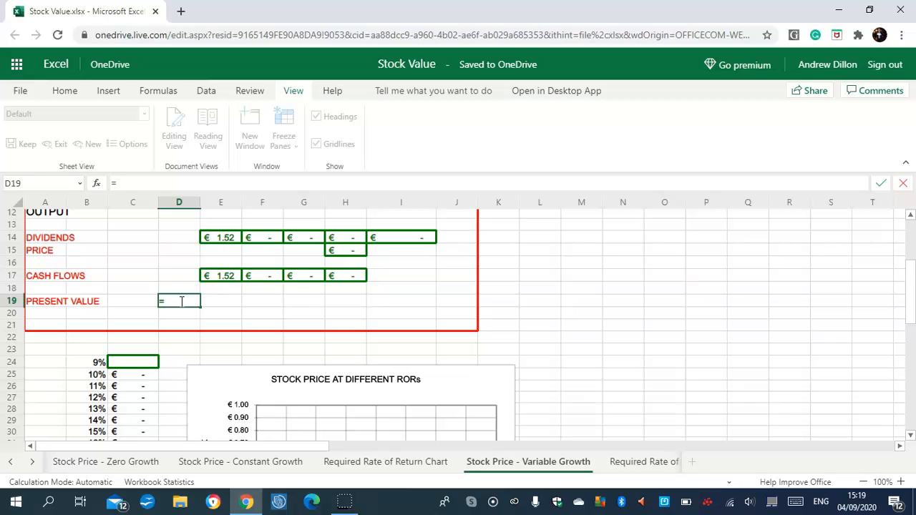
pyautogui.write('NP')
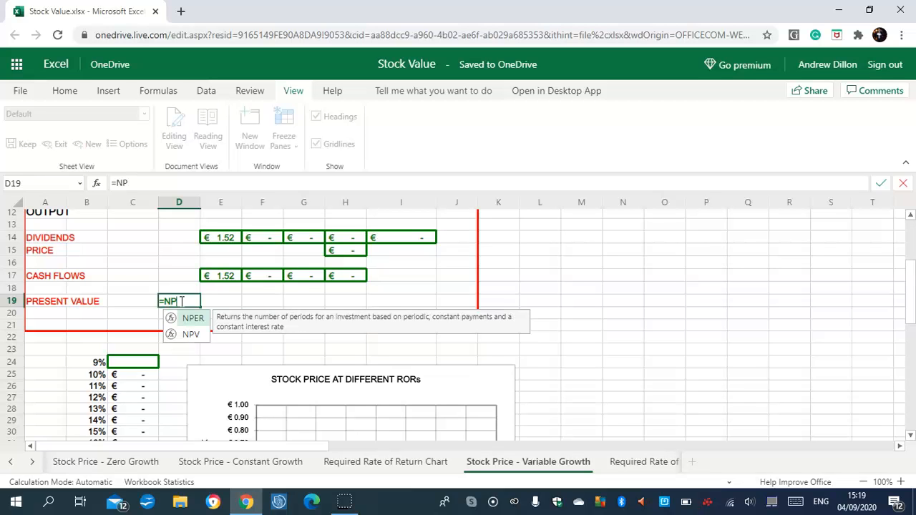
pyautogui.write('V')
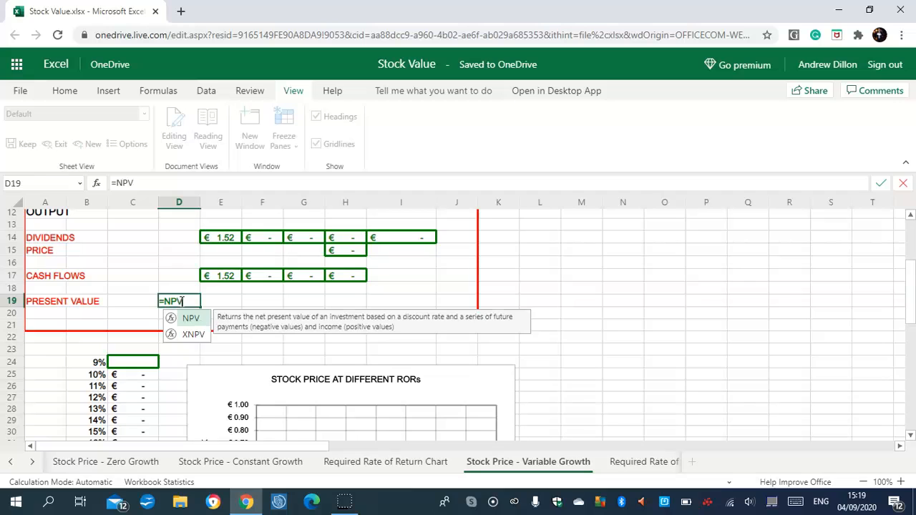
pyautogui.write('(')
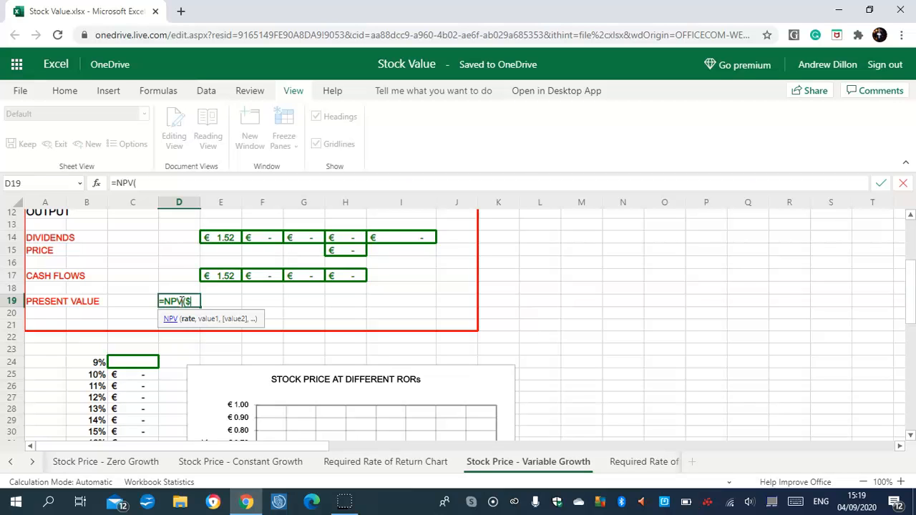
pyautogui.write('$D$')
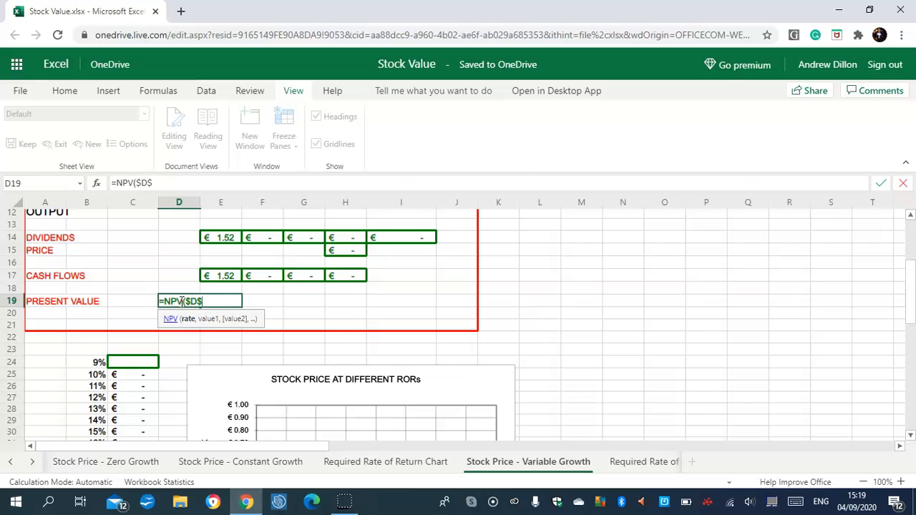
pyautogui.write('10,$E')
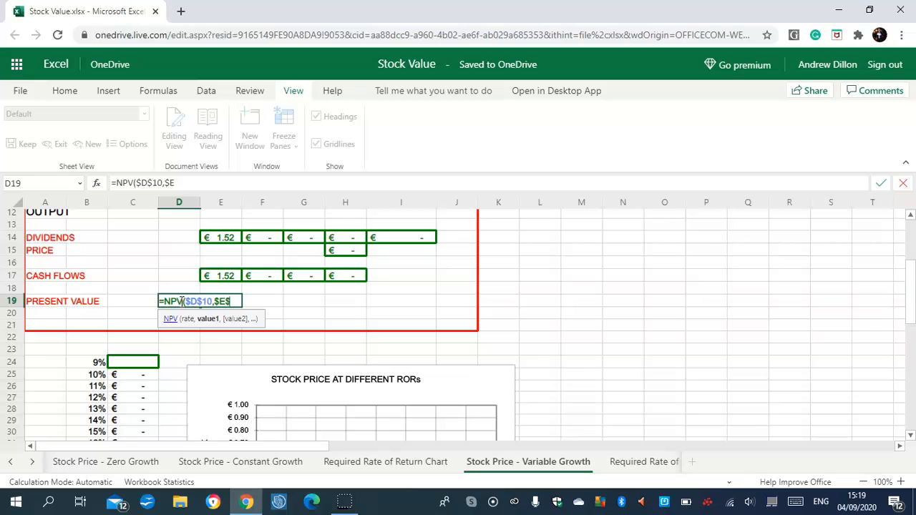
pyautogui.write('$17')
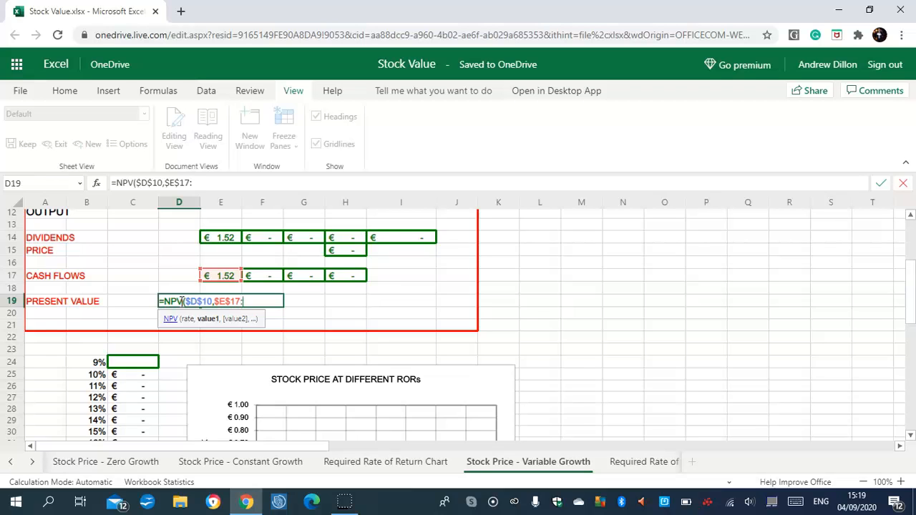
pyautogui.write(':$H$17')
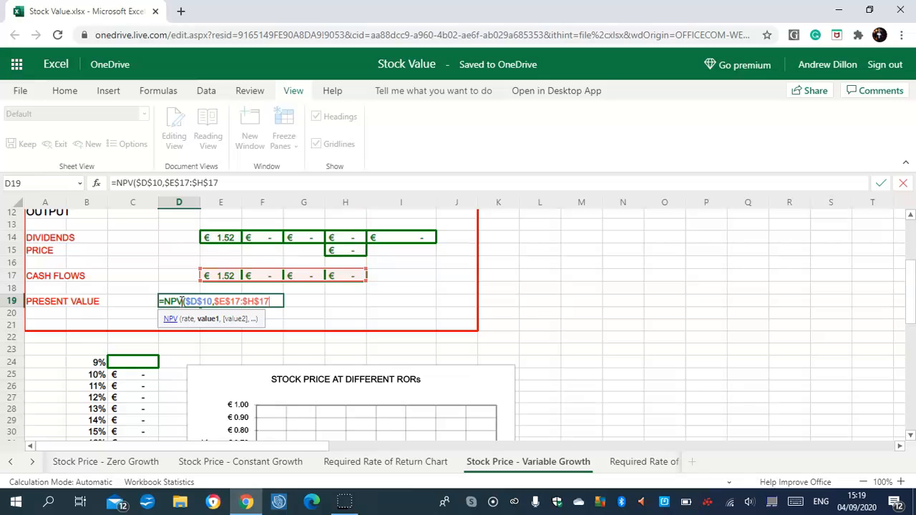
pyautogui.write(')')
pyautogui.press('Return')
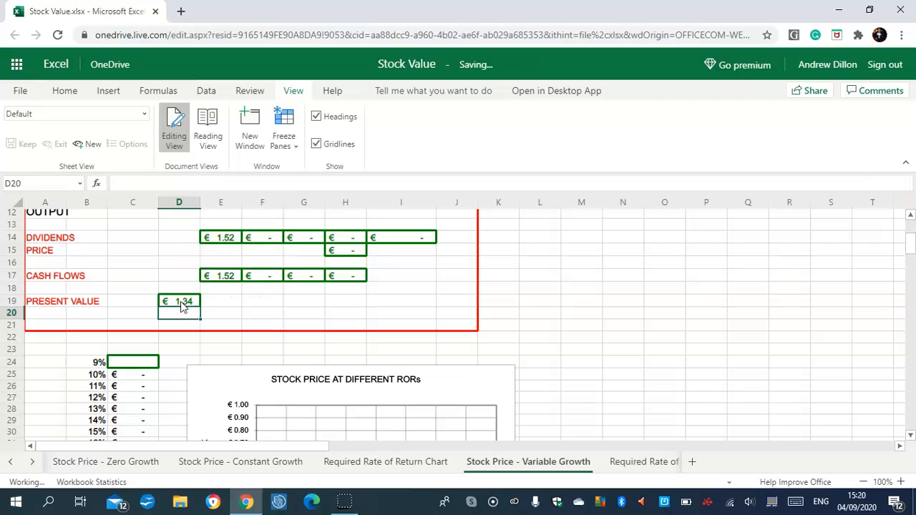
pyautogui.click(181, 306)
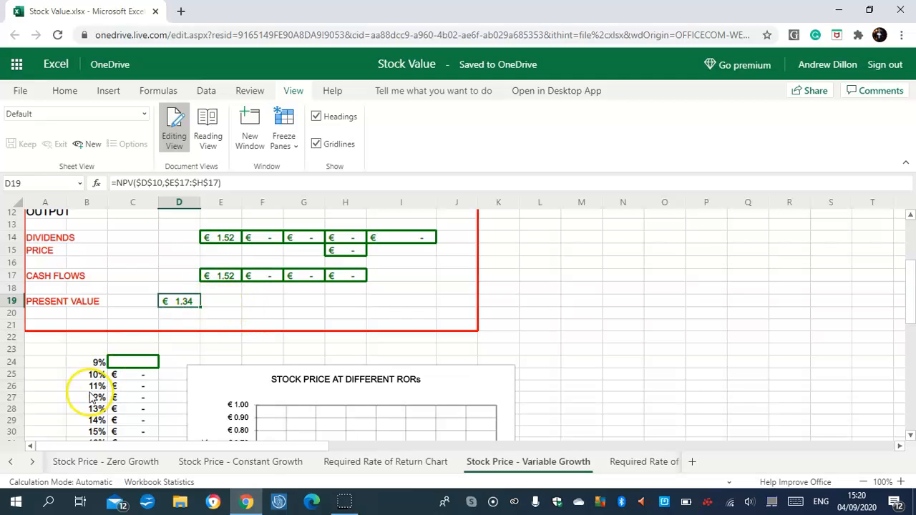
# Step: Enter =NPV($D$10,$E$17:$H$17) in cell C24, beside the 9% rate at the head of the data table
pyautogui.click(117, 365)
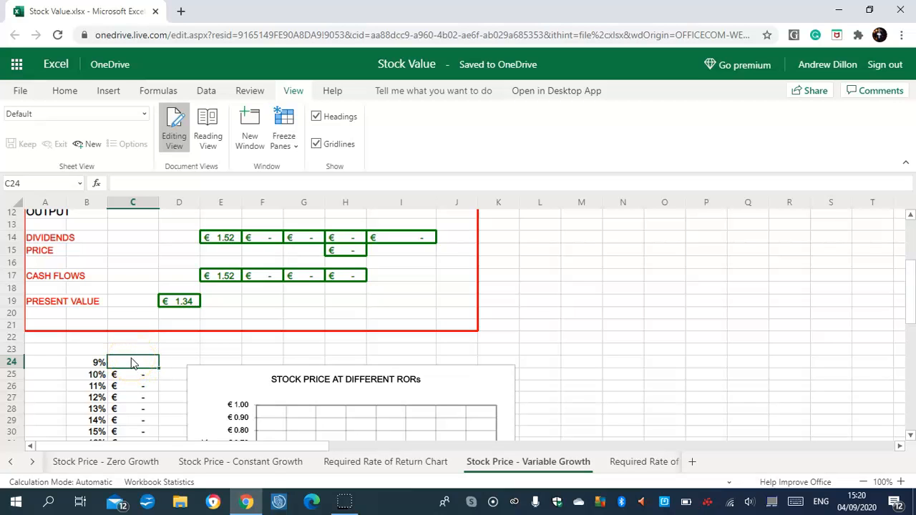
pyautogui.write('=NPV')
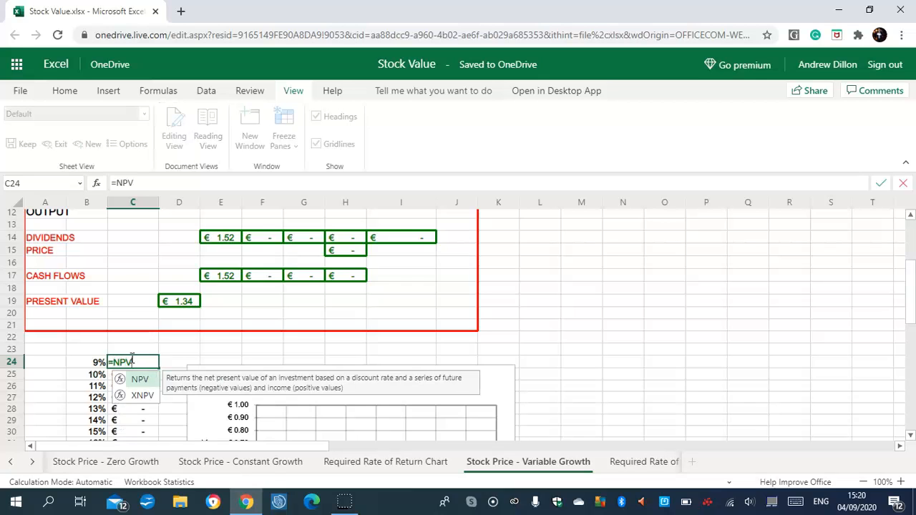
pyautogui.write('($D$1')
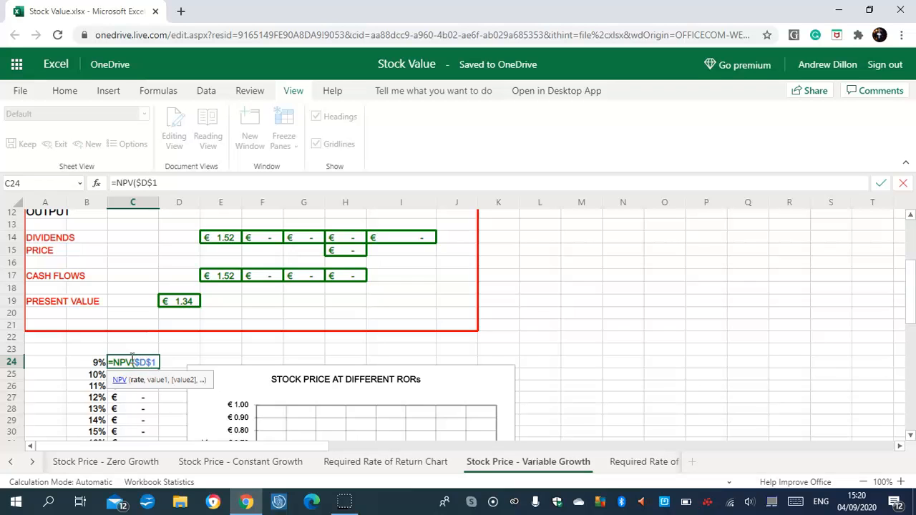
pyautogui.write('0,')
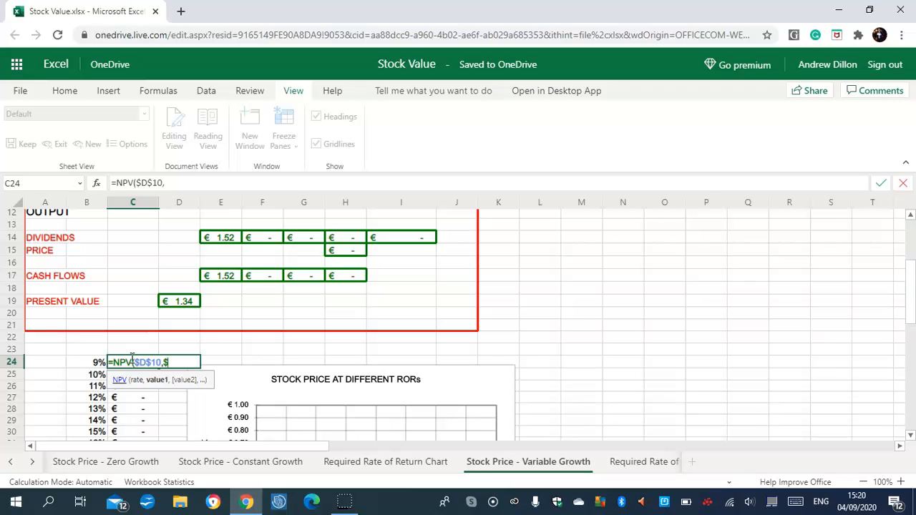
pyautogui.write('$E$17')
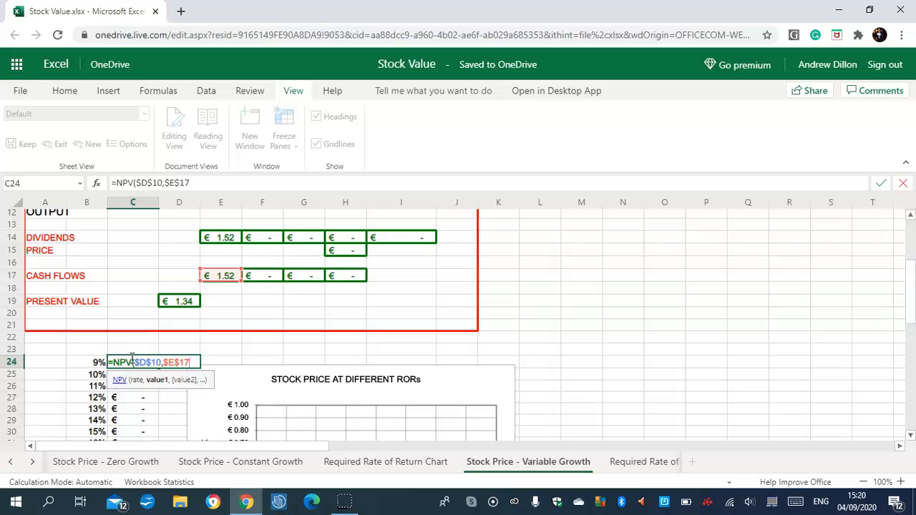
pyautogui.write(':$H$17')
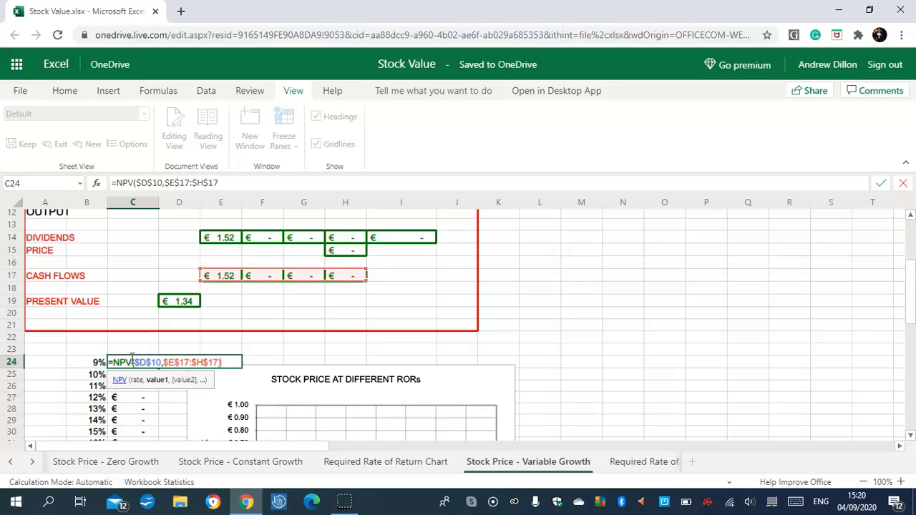
pyautogui.write(')')
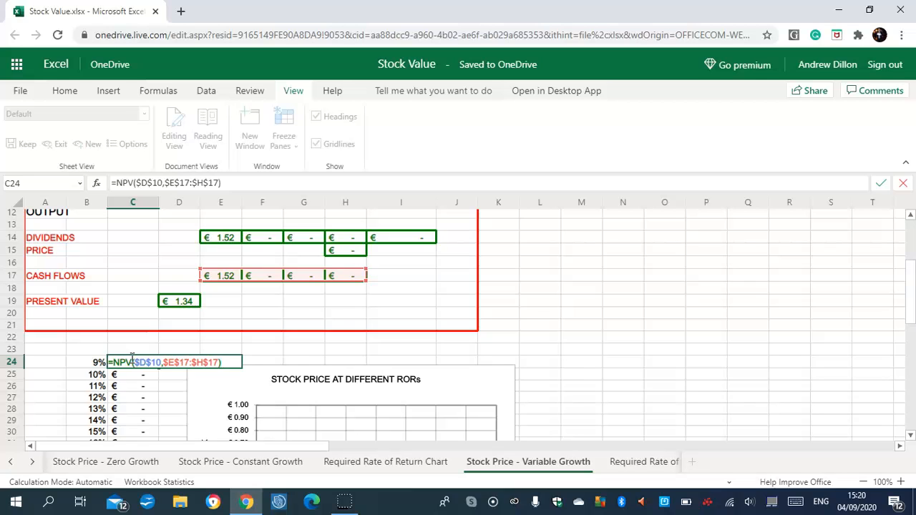
pyautogui.press('Return')
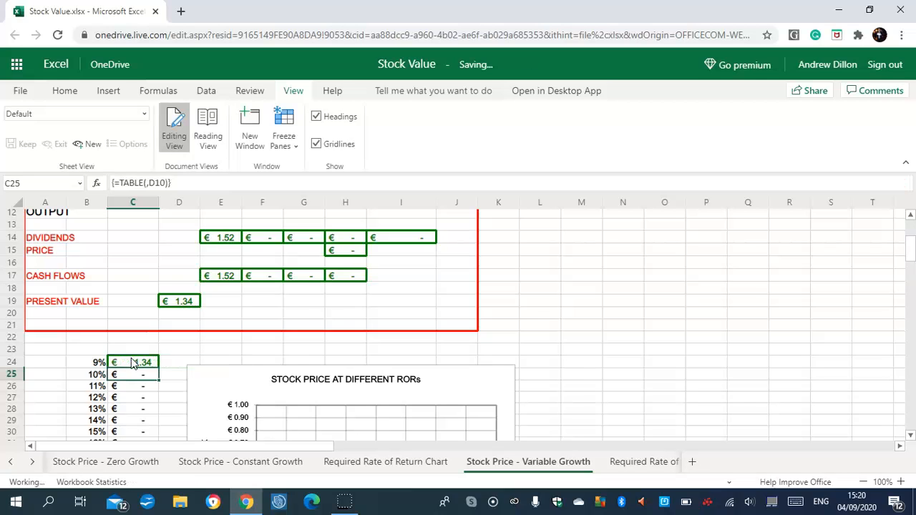
# Step: Shift the STOCK PRICE AT DIFFERENT RORs chart slightly left and hide the gridlines on the Required Rate of Return Chart 2 sheet
pyautogui.moveTo(909, 286); pyautogui.dragTo(913, 333)
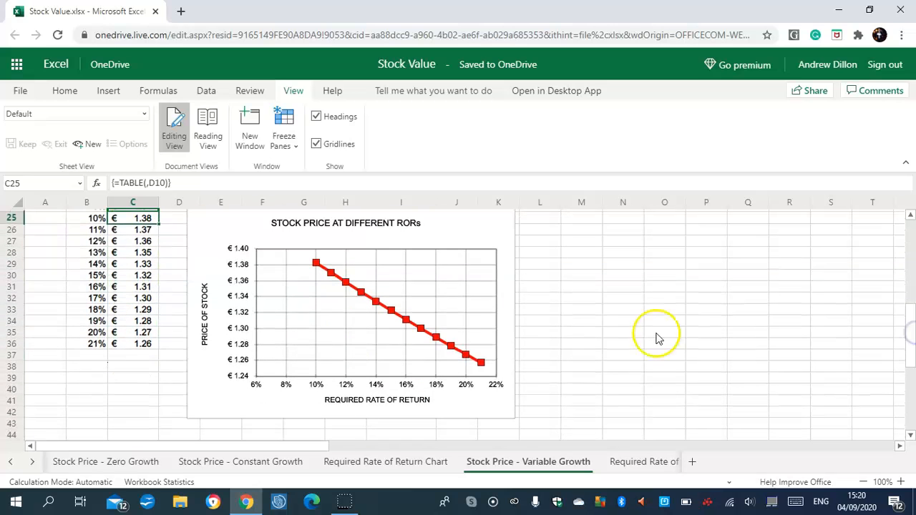
pyautogui.moveTo(366, 302); pyautogui.dragTo(360, 300)
pyautogui.click(652, 462)
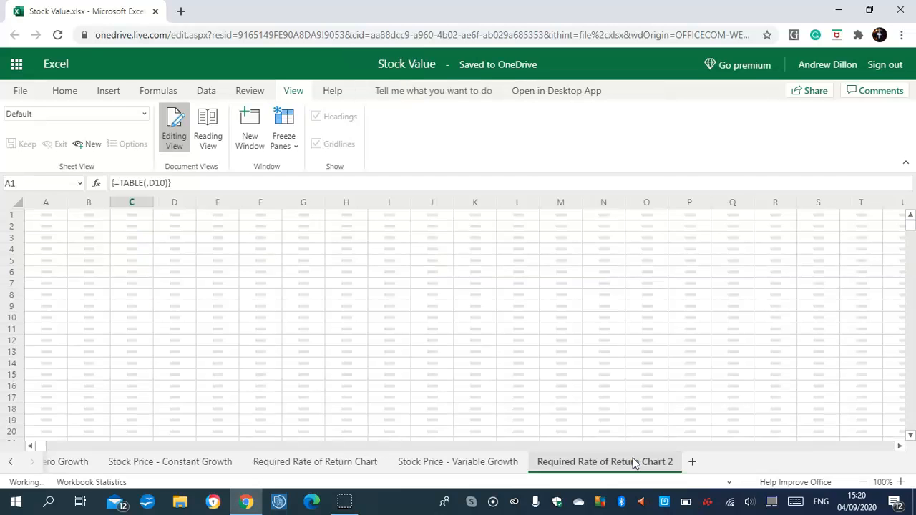
pyautogui.click(316, 144)
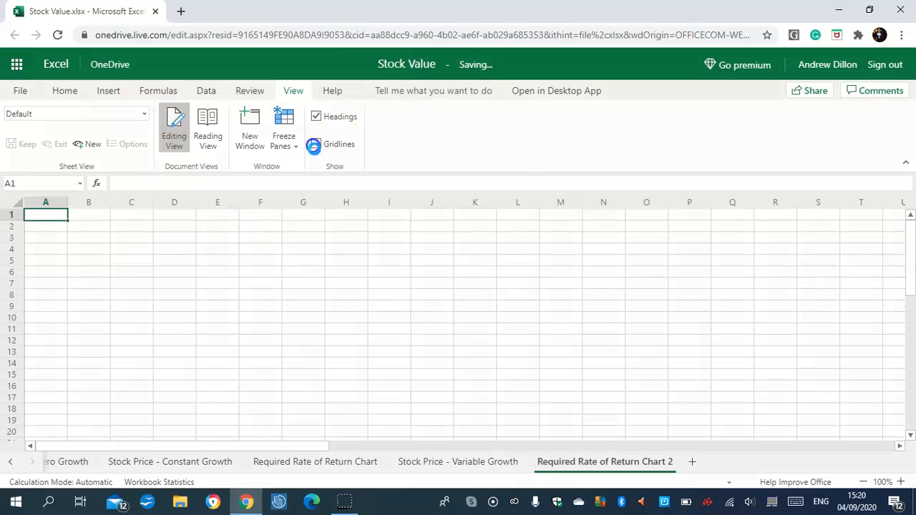
# Step: Copy the stock price chart from the Stock Price - Variable Growth sheet and paste it at cell A1 of Required Rate of Return Chart 2
pyautogui.click(467, 463)
pyautogui.click(67, 100)
pyautogui.click(370, 273)
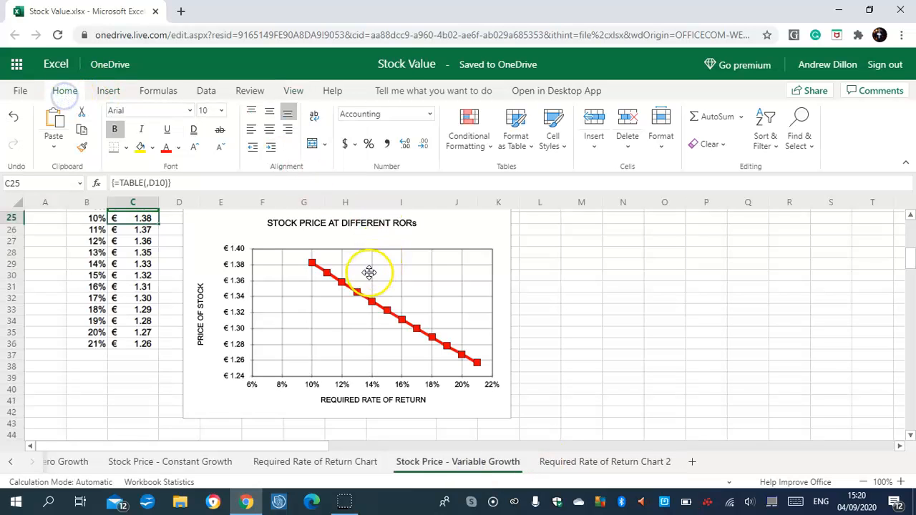
pyautogui.rightClick(370, 281)
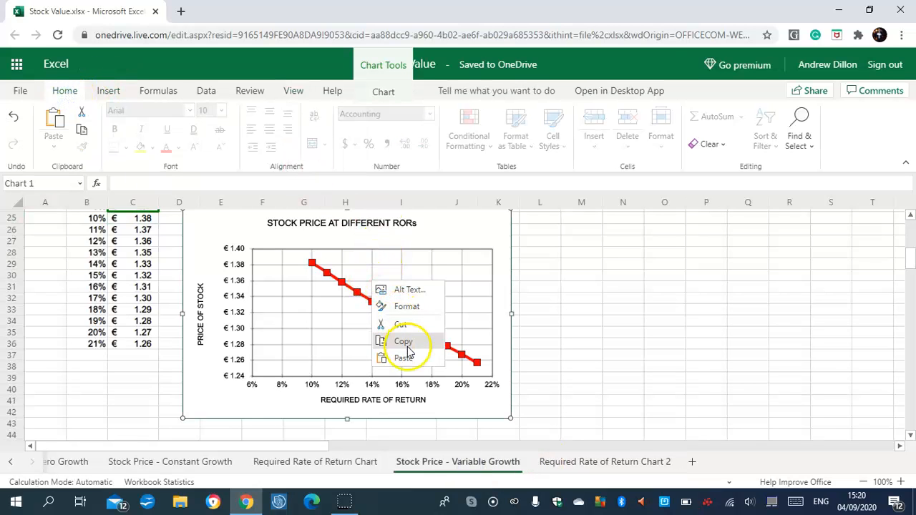
pyautogui.click(405, 343)
pyautogui.click(573, 462)
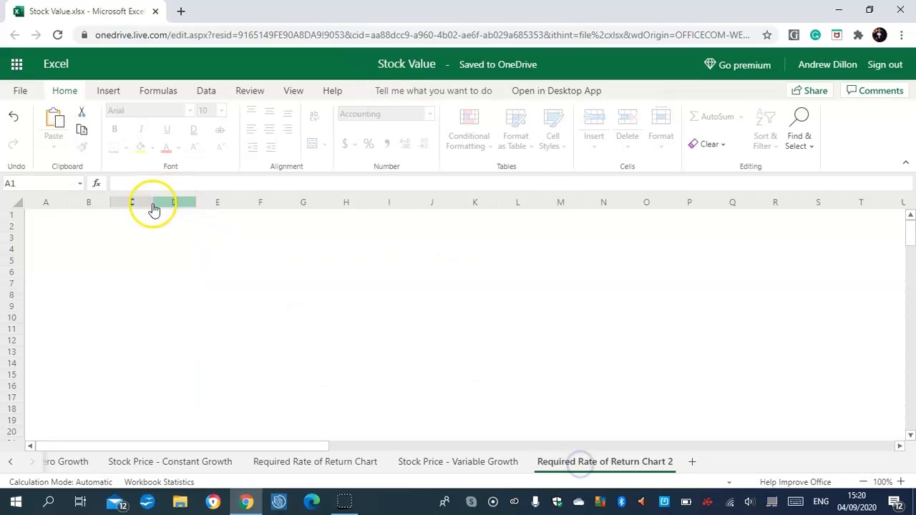
pyautogui.click(57, 215)
pyautogui.hotkey('ctrl', 'v')
# Step: Enlarge the pasted chart so it extends across to column M and down to row 23
pyautogui.click(155, 289)
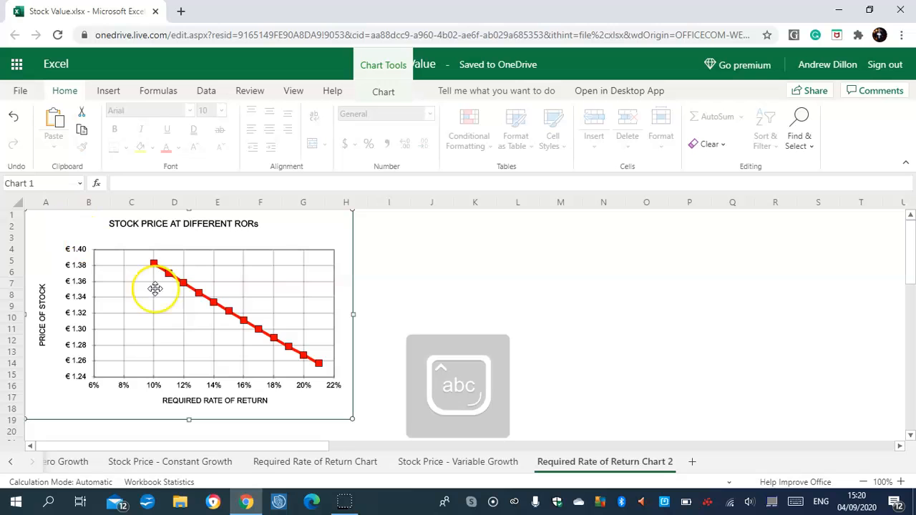
pyautogui.moveTo(353, 419); pyautogui.dragTo(542, 468)
pyautogui.moveTo(912, 241); pyautogui.dragTo(912, 253)
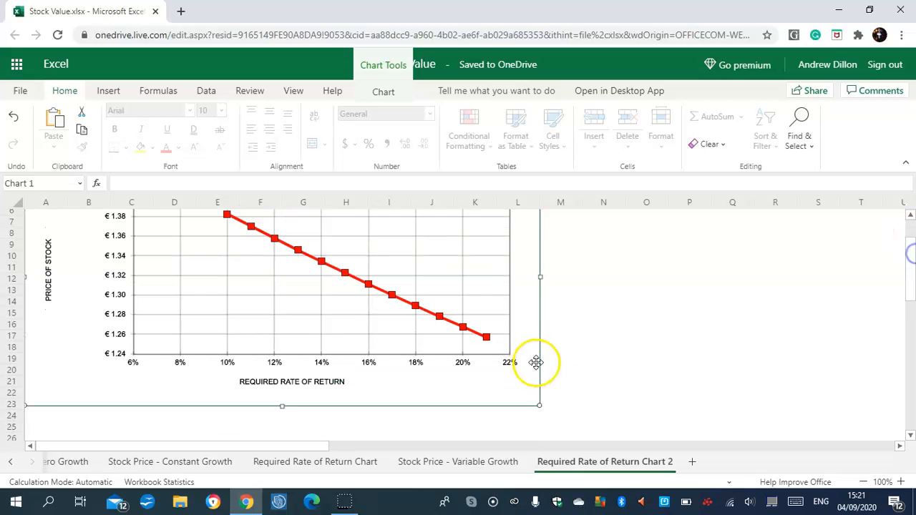
pyautogui.moveTo(541, 278); pyautogui.dragTo(568, 281)
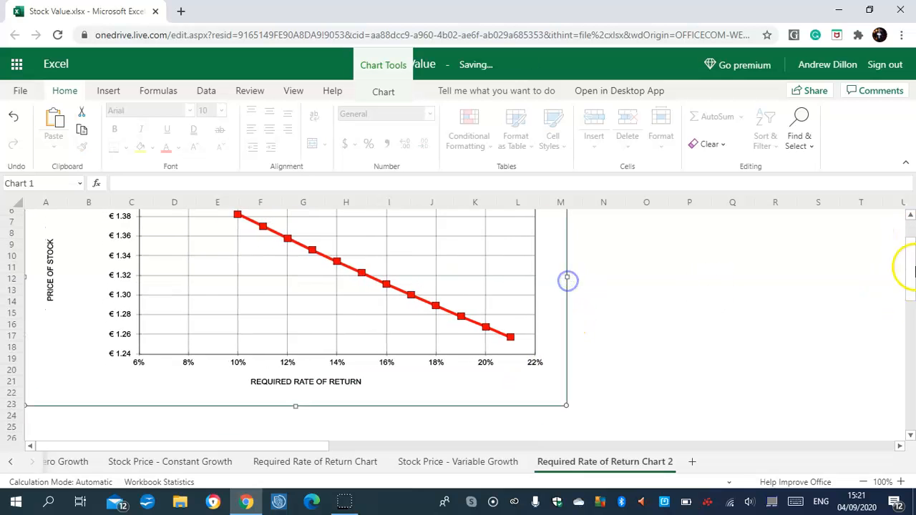
pyautogui.moveTo(908, 266); pyautogui.dragTo(910, 256)
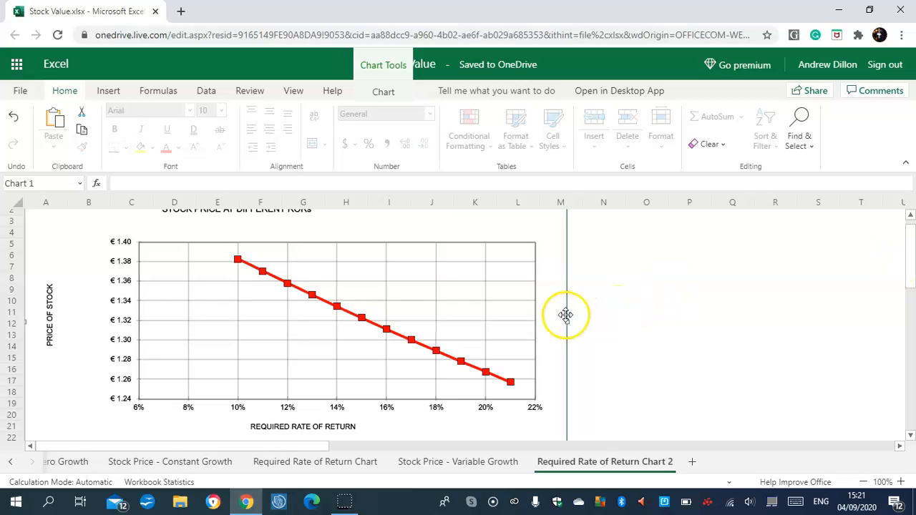